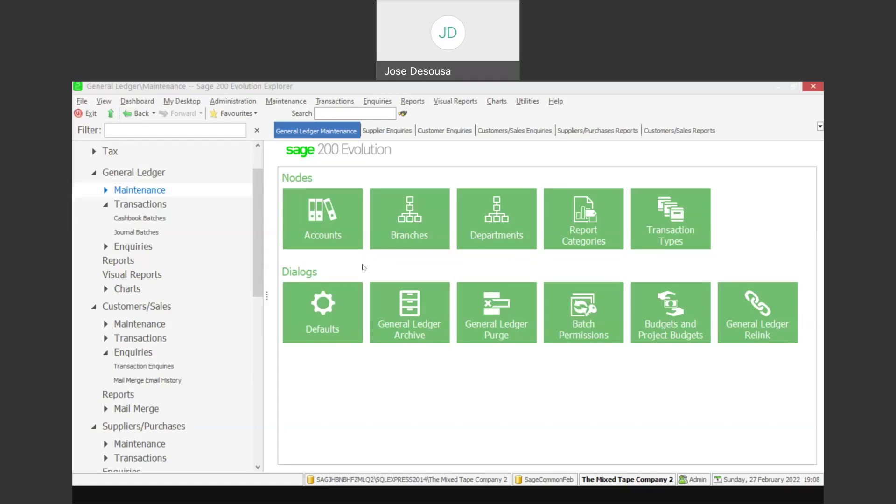
# Review the Cashbook Batches and Cashbook Integration settings in the General Ledger defaults and close them
pyautogui.click(319, 308)
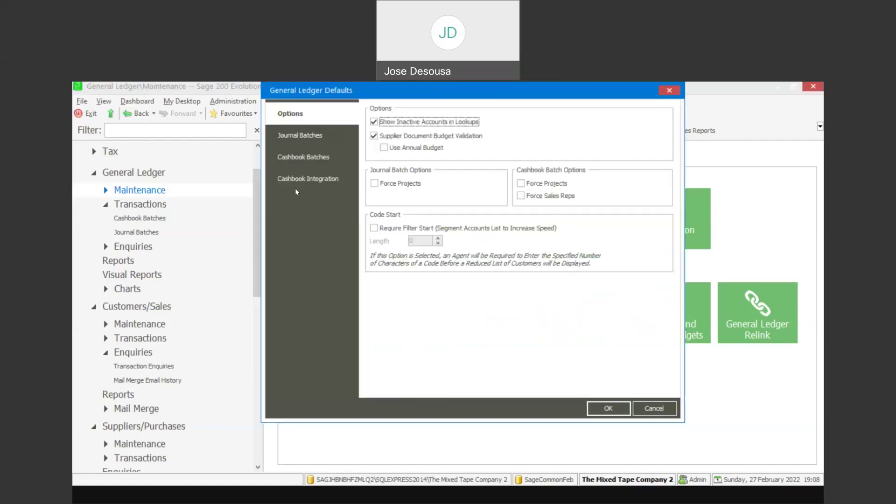
pyautogui.click(315, 157)
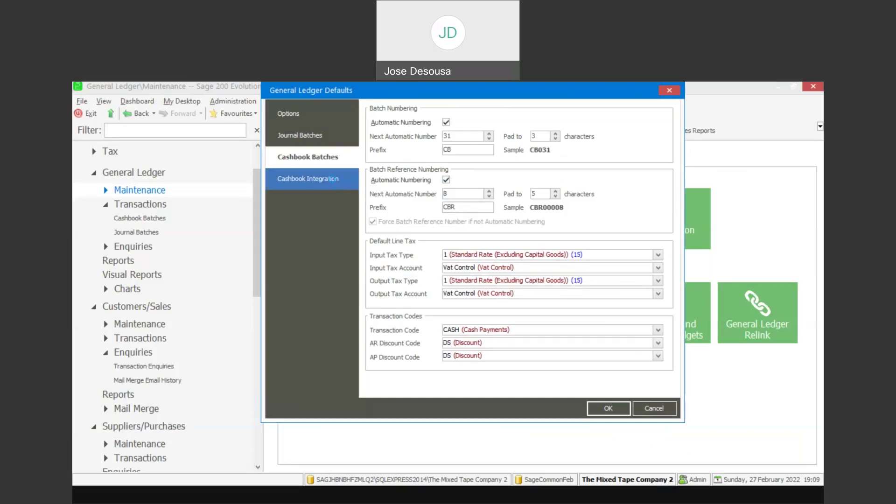
pyautogui.click(336, 186)
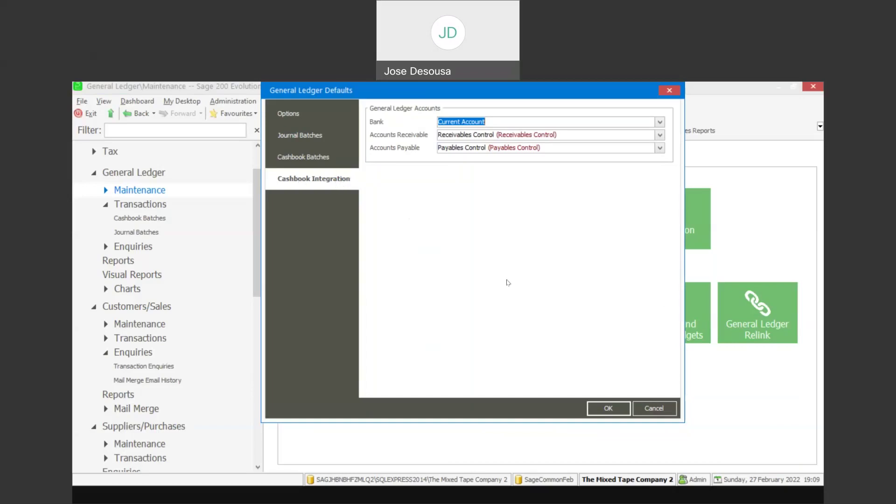
pyautogui.click(602, 409)
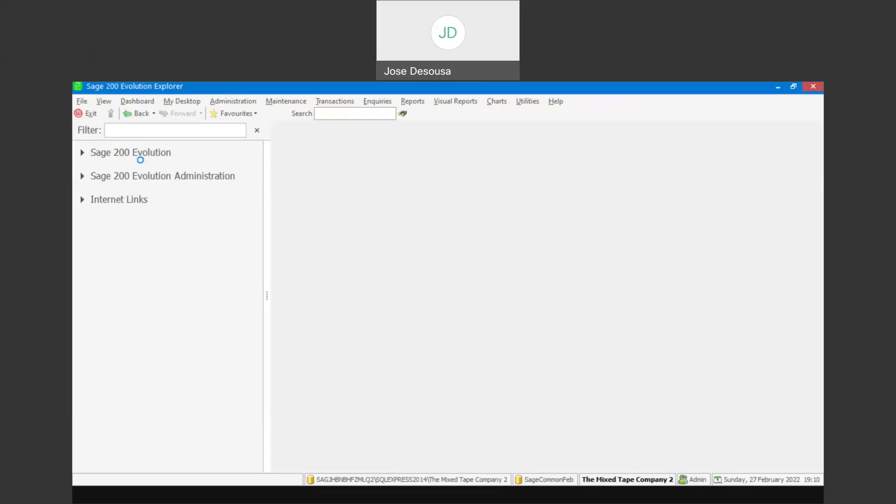
# Open the General Ledger's cashbook batches and start a new batch
pyautogui.click(140, 158)
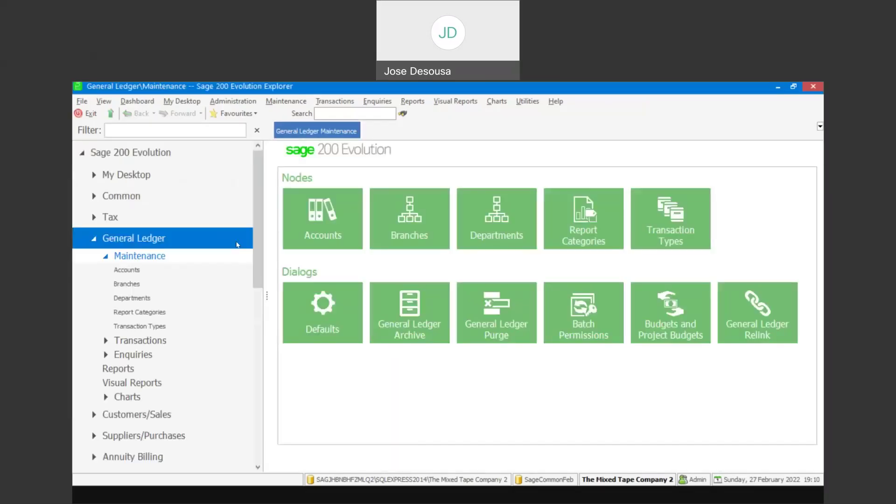
pyautogui.click(159, 340)
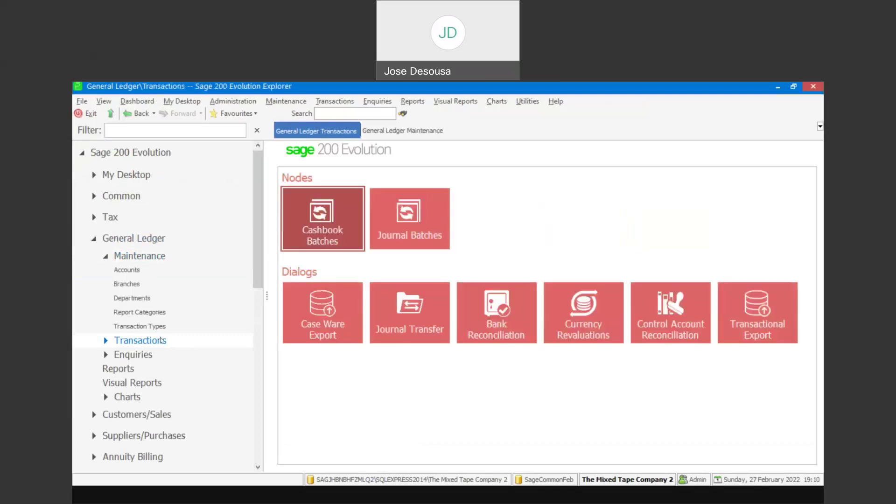
pyautogui.click(333, 199)
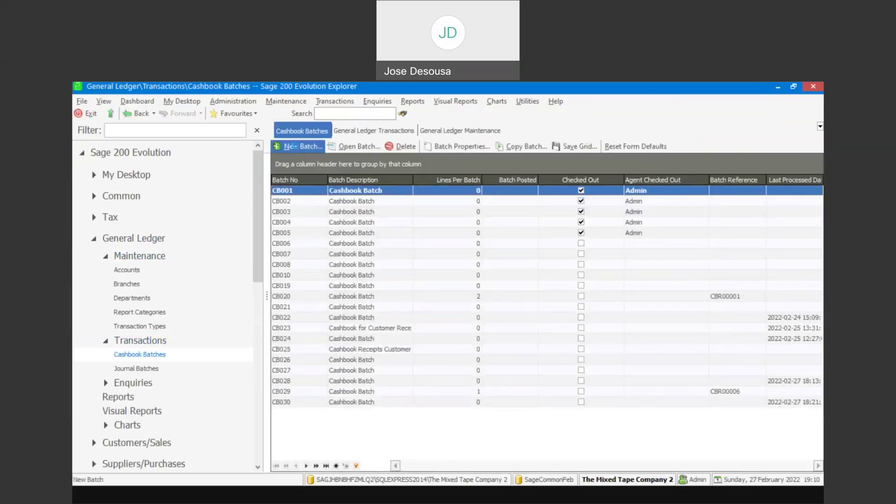
pyautogui.click(298, 147)
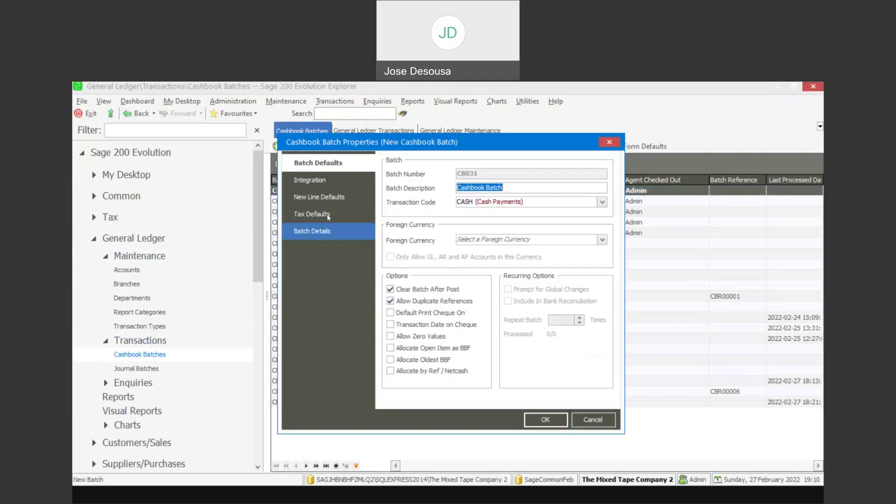
# Allow discounts on AR and AP transactions and settlement discount payments in the new batch's integration settings
pyautogui.click(327, 182)
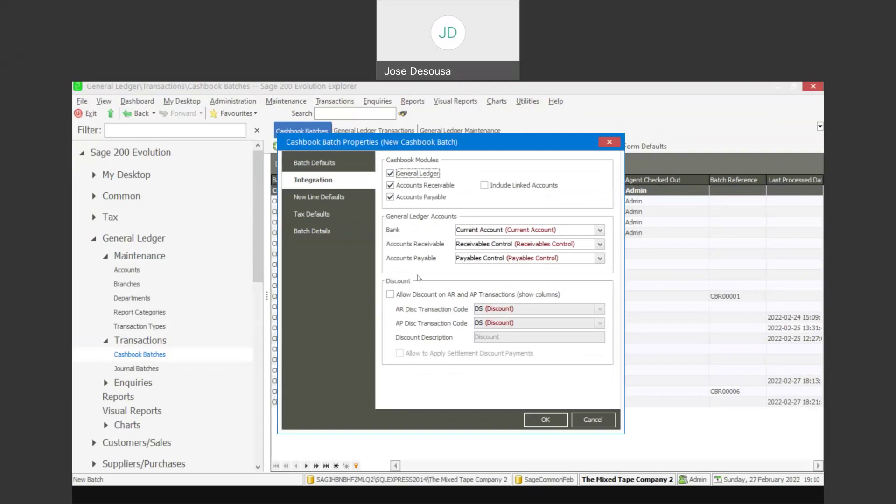
pyautogui.click(390, 294)
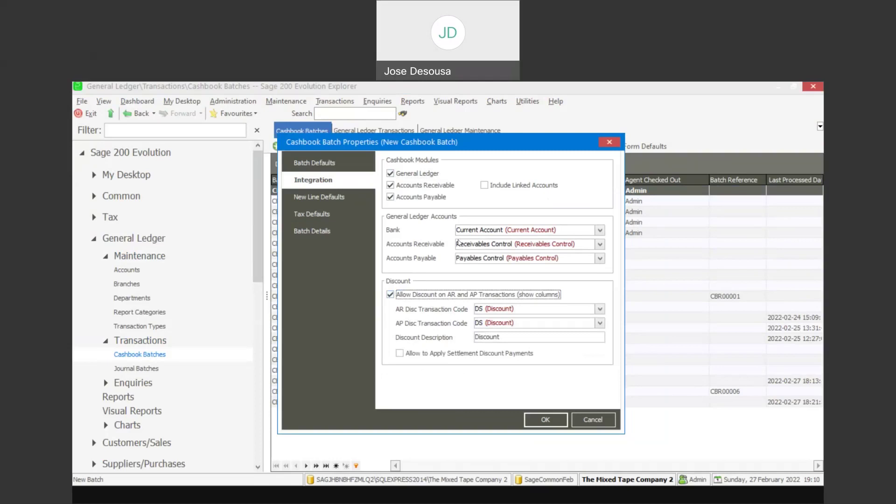
pyautogui.click(400, 353)
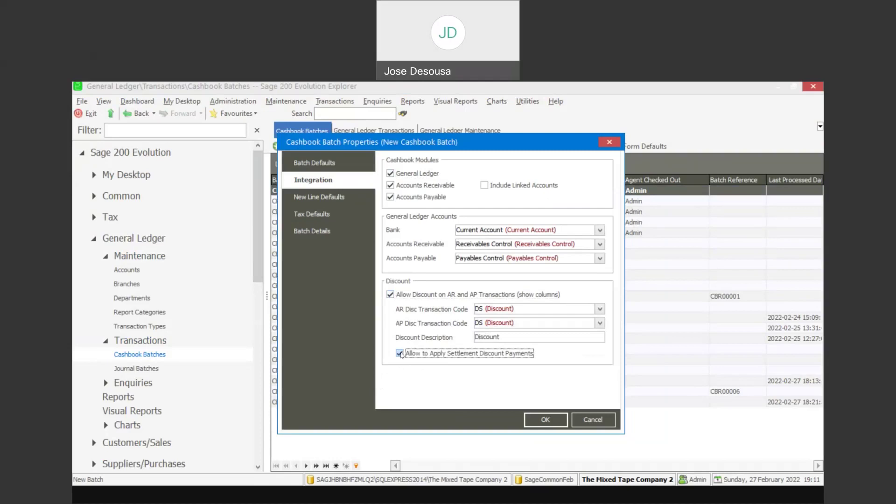
# Set the batch's new line defaults to increment the copied reference and the copied description
pyautogui.click(335, 196)
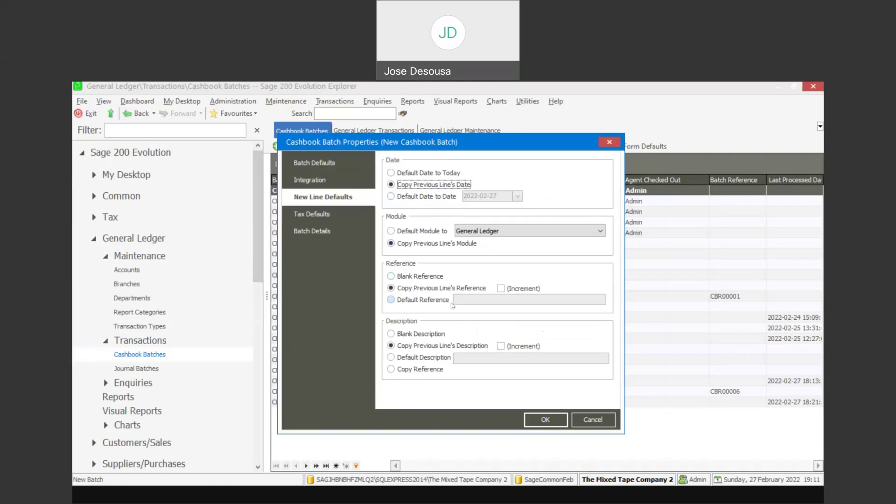
pyautogui.click(501, 290)
pyautogui.click(501, 347)
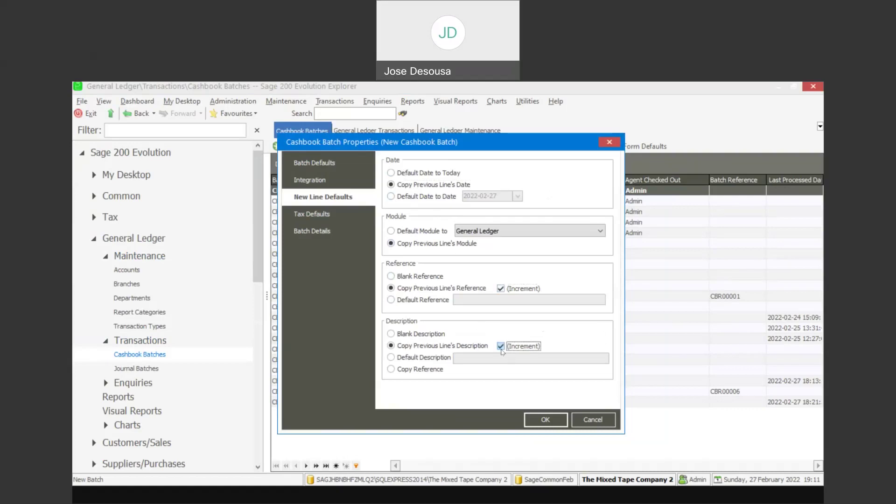
# Check the batch's tax defaults, batch details and batch defaults, and confirm the properties to create the batch
pyautogui.click(340, 214)
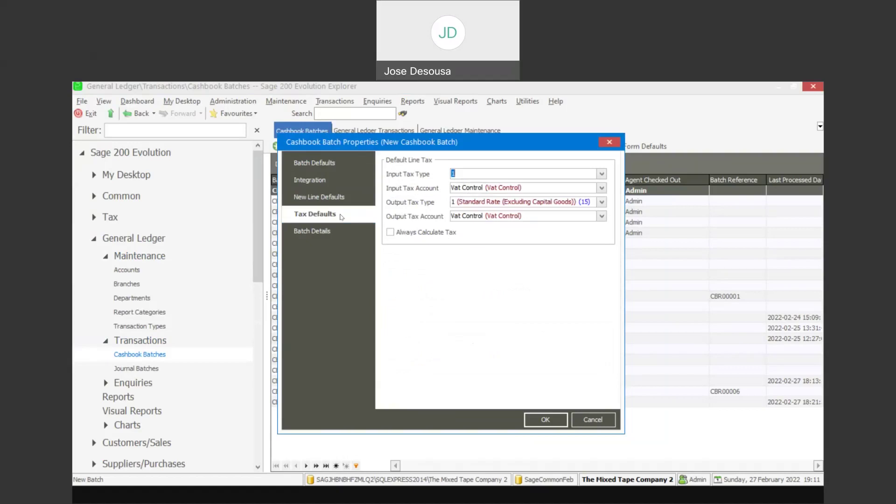
pyautogui.click(329, 235)
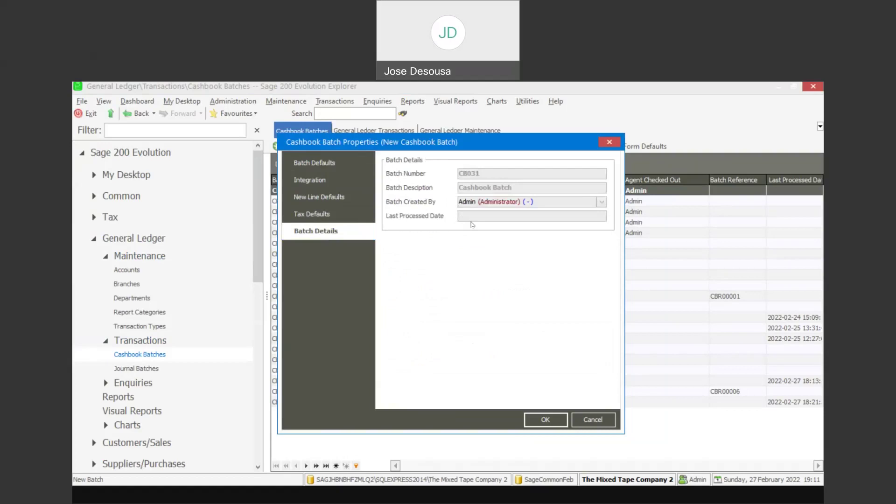
pyautogui.click(338, 169)
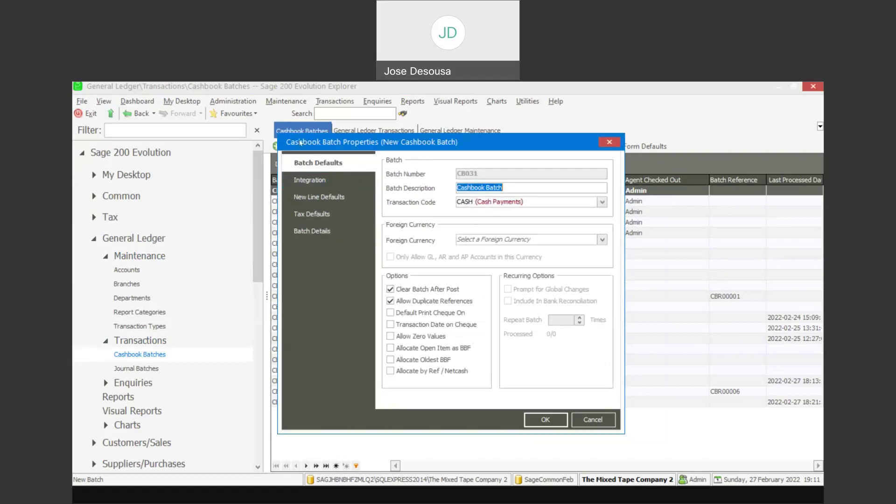
pyautogui.click(546, 419)
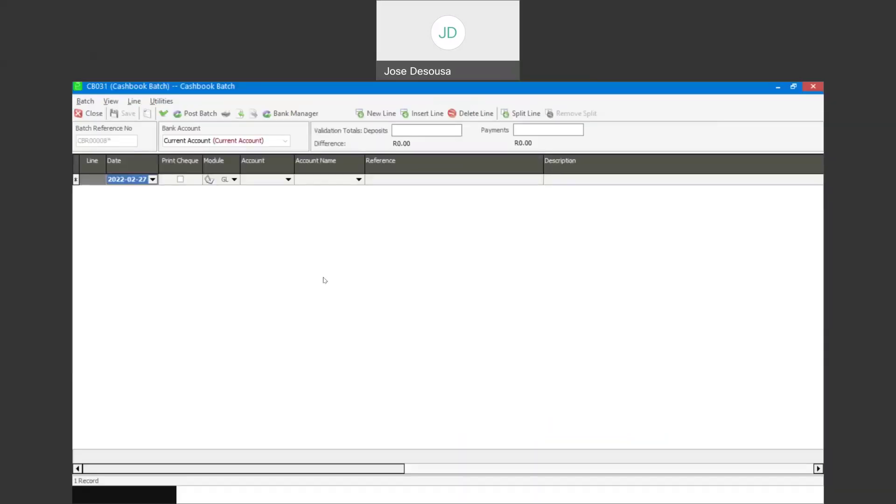
# Keep the GL module on the first batch line and assign it the Uniforms account
pyautogui.click(235, 180)
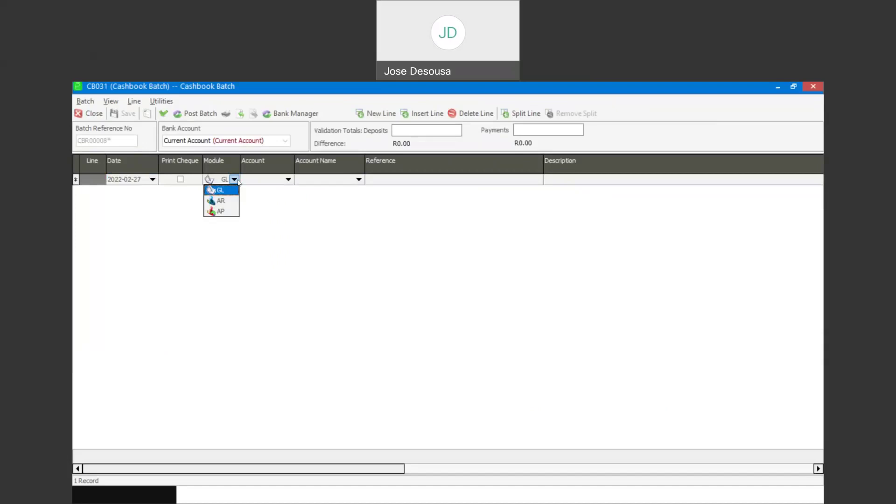
pyautogui.click(269, 179)
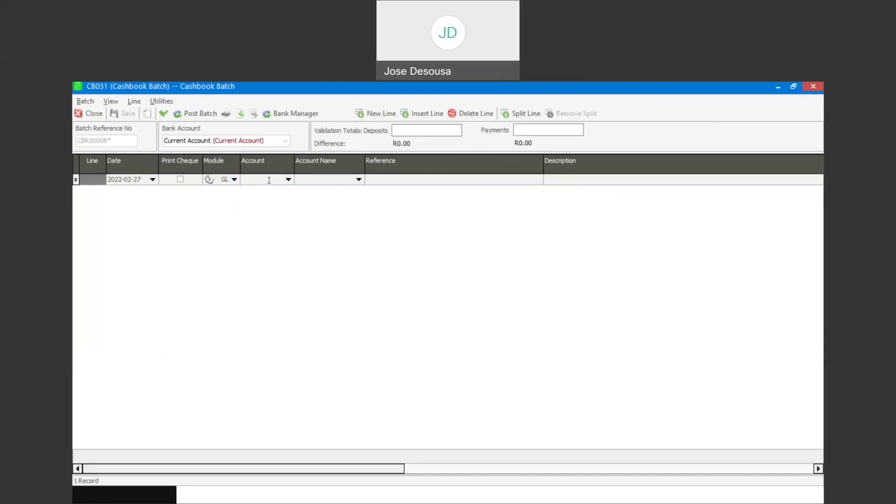
pyautogui.write('Uniforms')
pyautogui.press('Tab')
pyautogui.press('Tab')
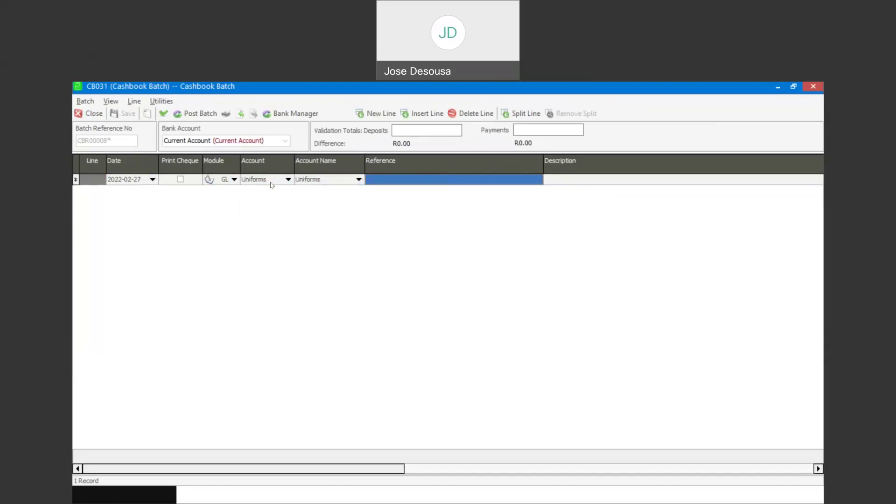
# Give the Uniforms line the reference REF001 and the description DESC001
pyautogui.write('REF001')
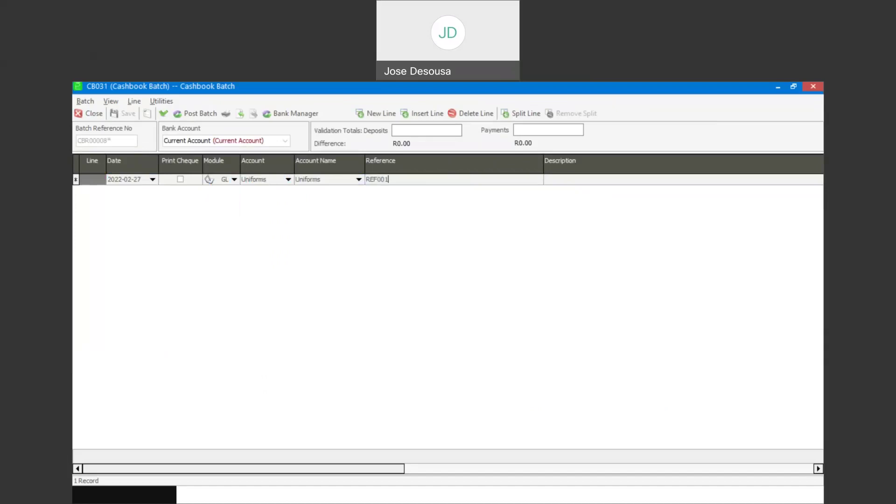
pyautogui.press('Tab')
pyautogui.write('DESC')
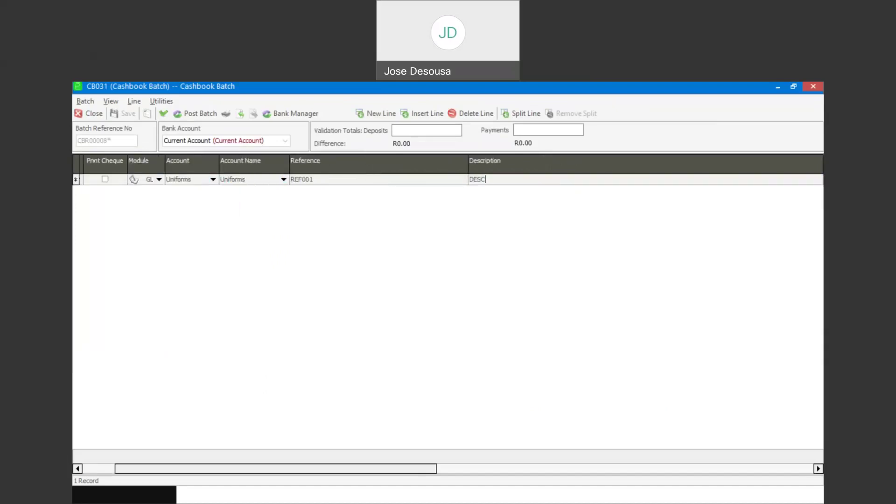
pyautogui.write('001')
# Enter a payment of 800 on the Uniforms line and complete it, leaving the tax, project and sales rep fields blank
pyautogui.press('Tab')
pyautogui.press('Tab')
pyautogui.press('Tab')
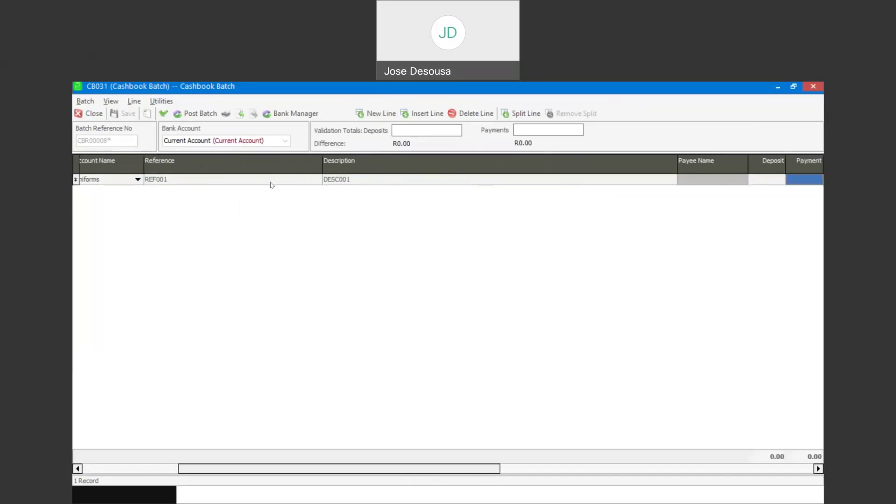
pyautogui.write('800')
pyautogui.press('Tab')
pyautogui.press('Tab')
pyautogui.press('Tab')
pyautogui.press('Tab')
pyautogui.press('Tab')
pyautogui.press('Tab')
pyautogui.press('Tab')
pyautogui.press('Tab')
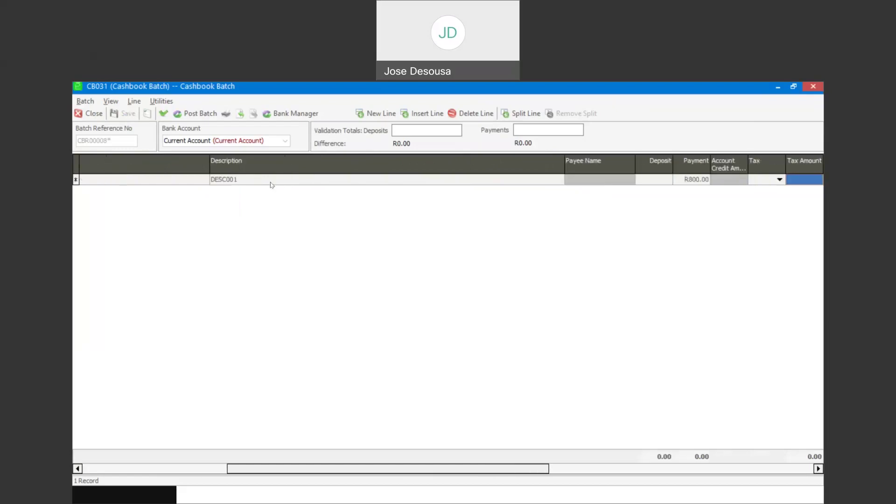
pyautogui.press('Tab')
pyautogui.press('Tab')
pyautogui.press('Tab')
pyautogui.press('Tab')
pyautogui.press('Tab')
pyautogui.press('Tab')
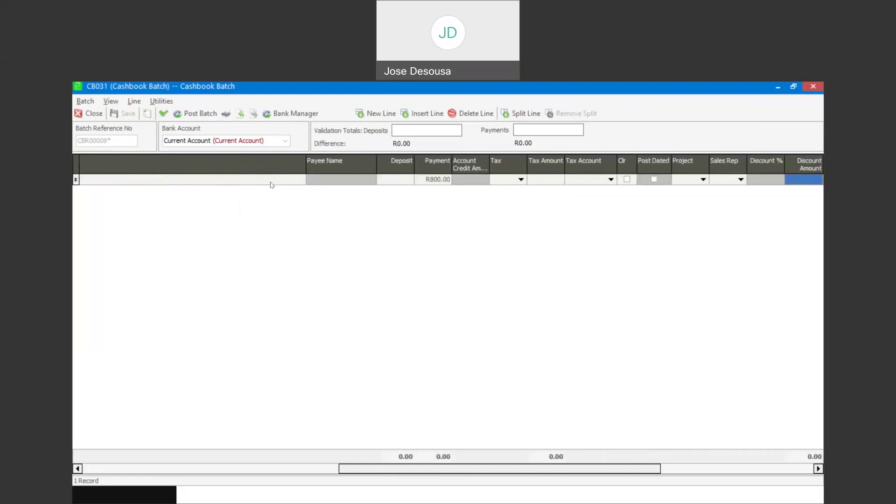
pyautogui.press('Tab')
pyautogui.press('Tab')
pyautogui.press('Tab')
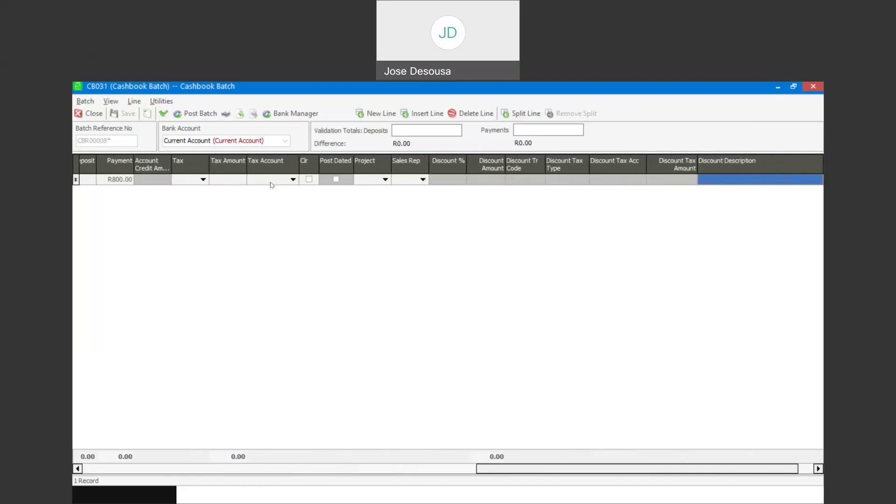
pyautogui.press('Tab')
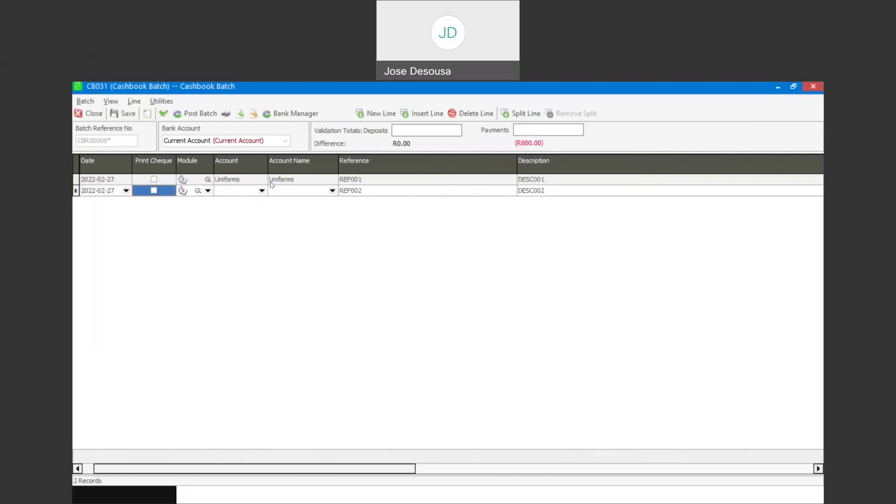
# Assign the Other Income account to the second batch line and enter a deposit of 500
pyautogui.press('Tab')
pyautogui.press('Tab')
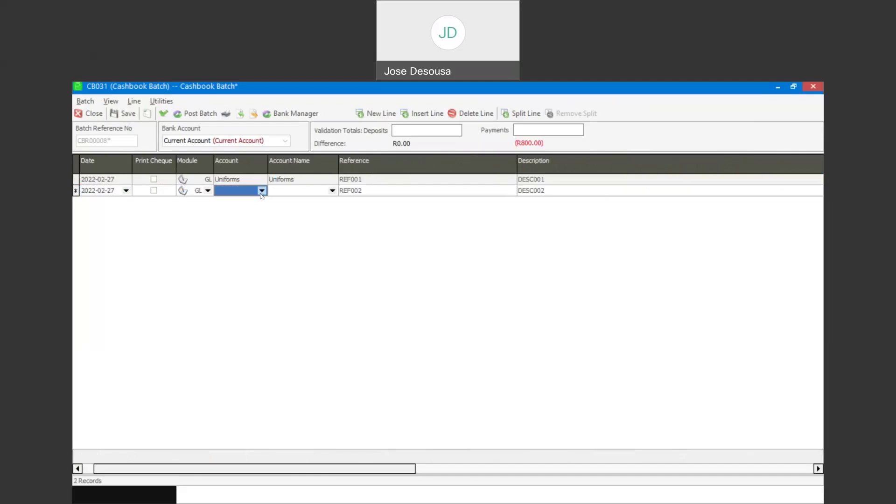
pyautogui.write('Oth')
pyautogui.press('Tab')
pyautogui.press('Tab')
pyautogui.press('Tab')
pyautogui.press('Tab')
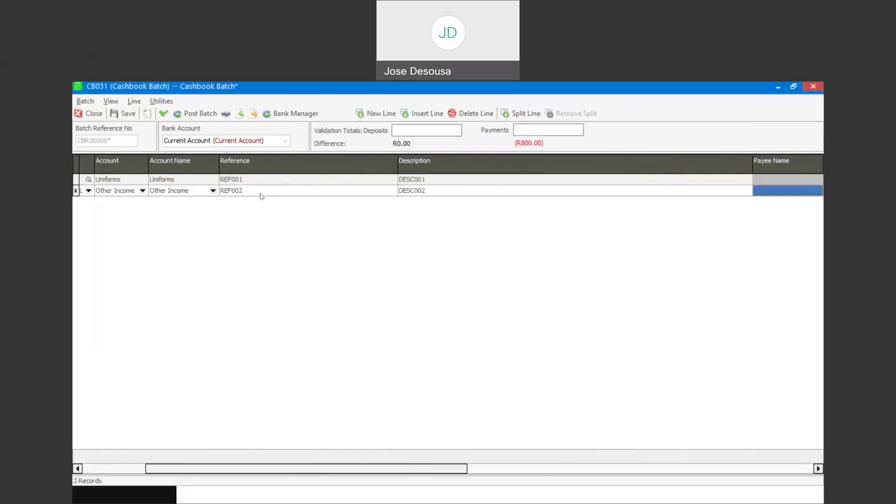
pyautogui.press('Tab')
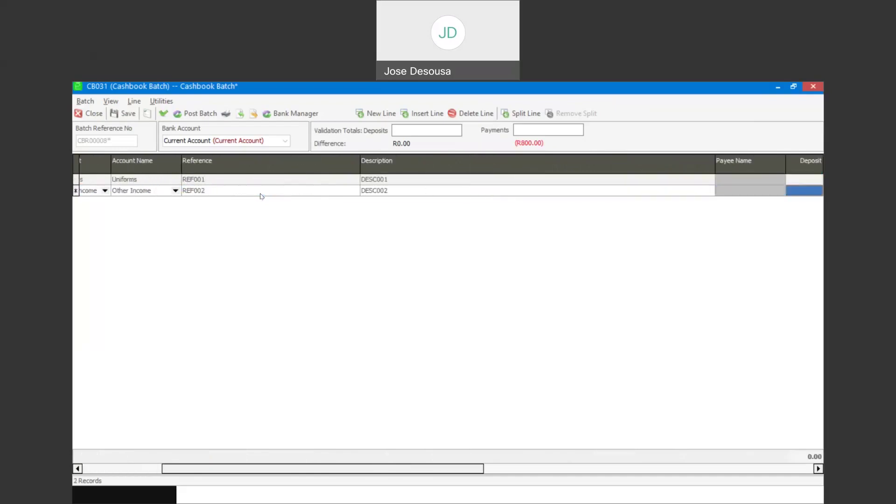
pyautogui.write('500')
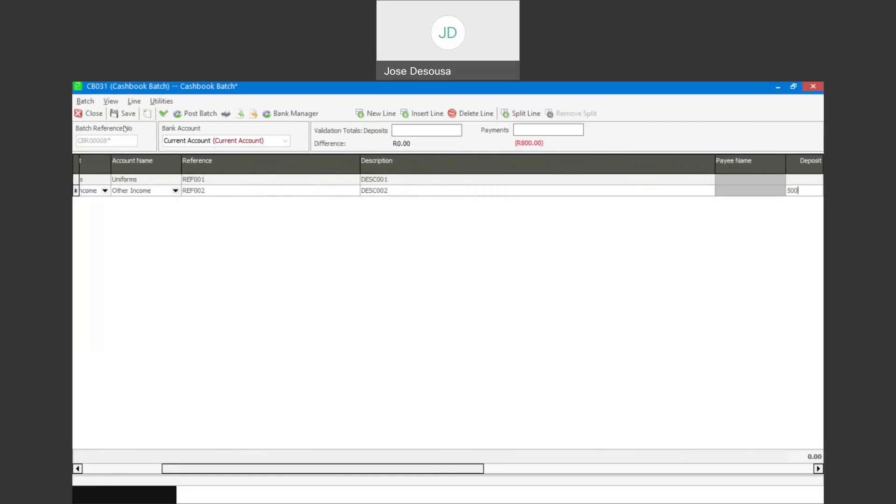
# Check the reference and description increment options in the open batch's properties and close them
pyautogui.click(110, 101)
pyautogui.click(130, 195)
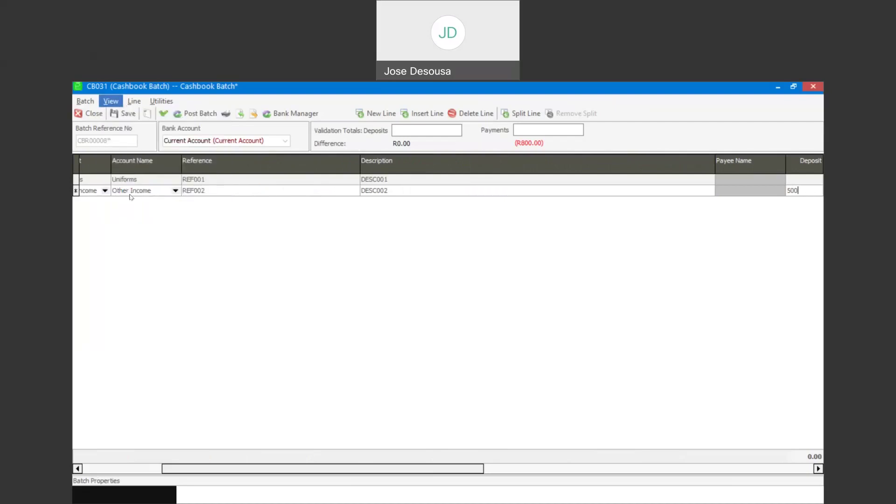
pyautogui.click(314, 197)
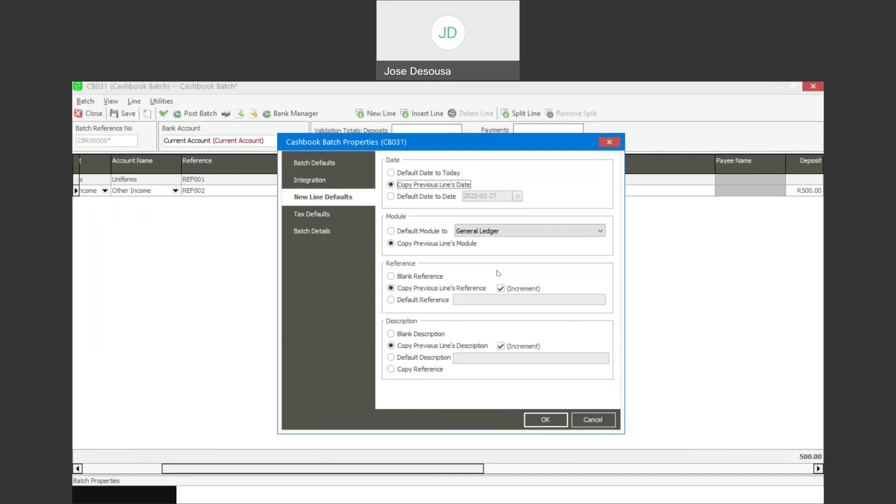
pyautogui.click(582, 422)
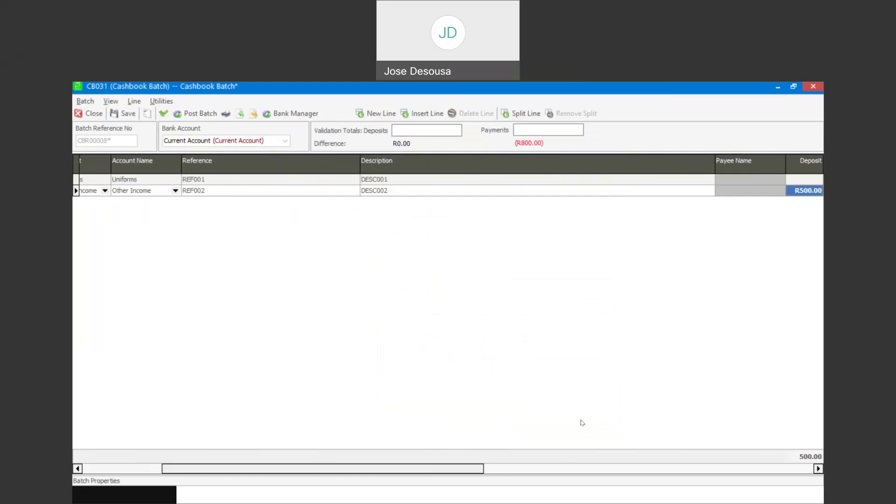
# Complete the Other Income line with its tax, project and sales rep fields left blank, and start a third batch line
pyautogui.press('Tab')
pyautogui.press('Tab')
pyautogui.press('Tab')
pyautogui.press('Tab')
pyautogui.press('Tab')
pyautogui.press('Tab')
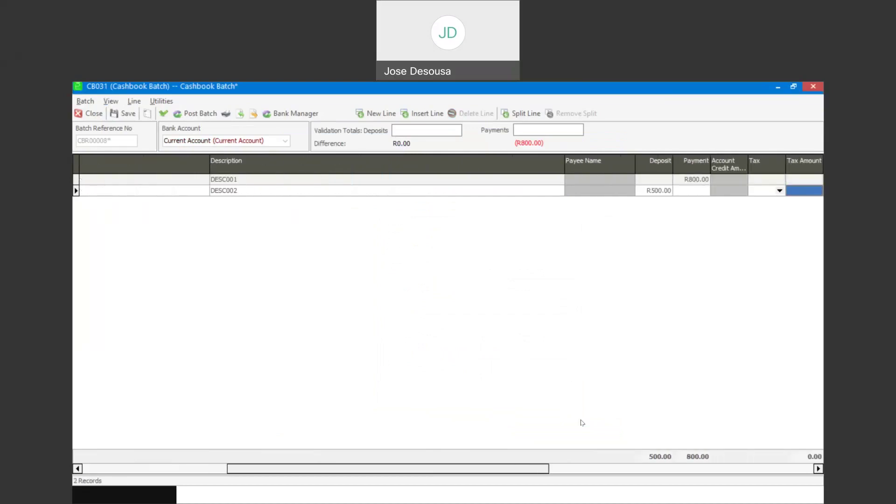
pyautogui.press('Tab')
pyautogui.press('Tab')
pyautogui.press('Tab')
pyautogui.press('Tab')
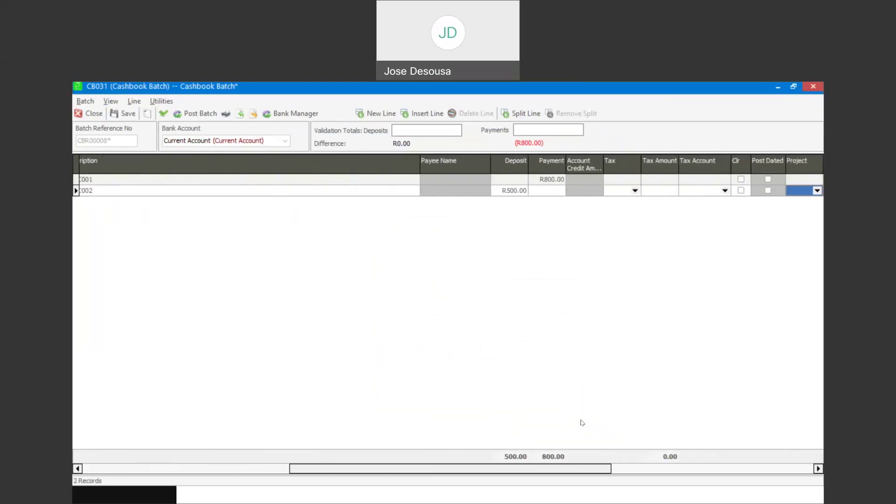
pyautogui.press('Tab')
pyautogui.press('Tab')
pyautogui.press('Tab')
pyautogui.press('Tab')
pyautogui.press('Tab')
pyautogui.press('Tab')
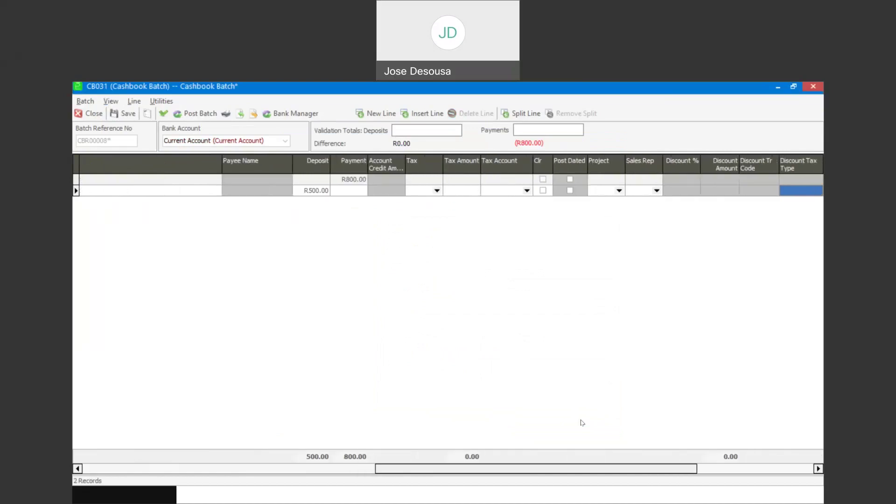
pyautogui.press('Tab')
pyautogui.press('Tab')
pyautogui.press('Tab')
pyautogui.press('Tab')
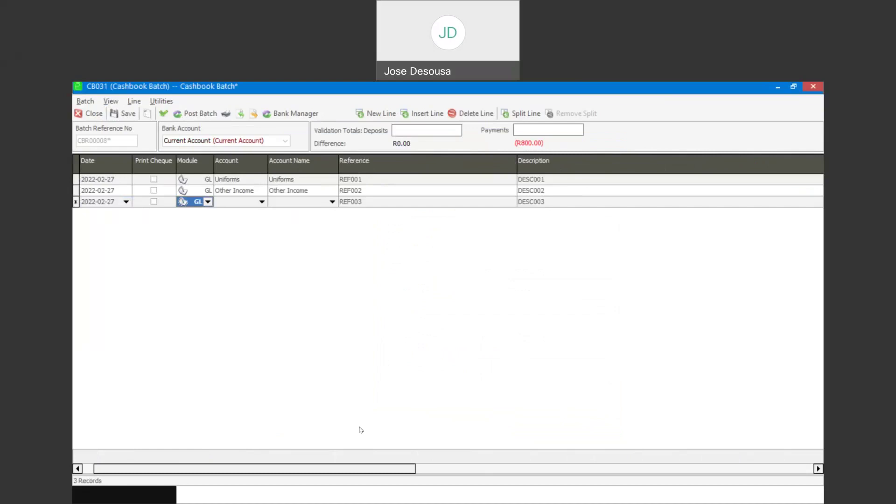
# Set the third batch line's module to AR and assign the Clayton Landscaping Services customer account
pyautogui.click(208, 202)
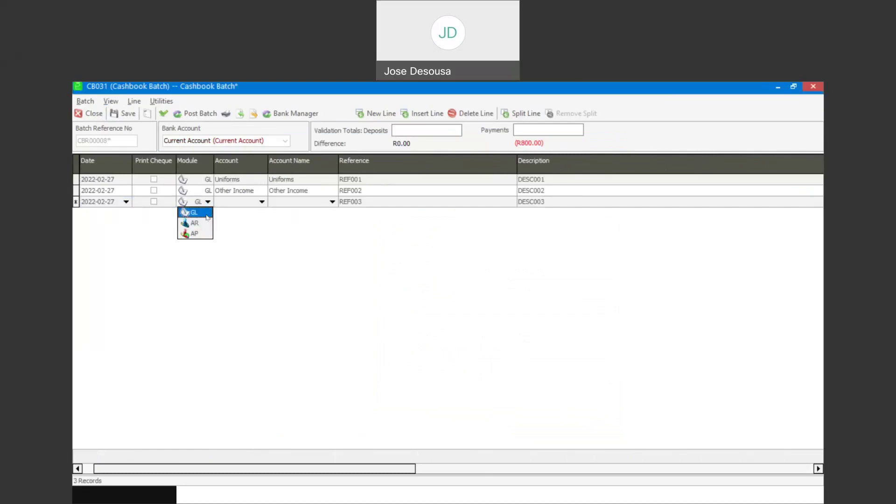
pyautogui.click(205, 222)
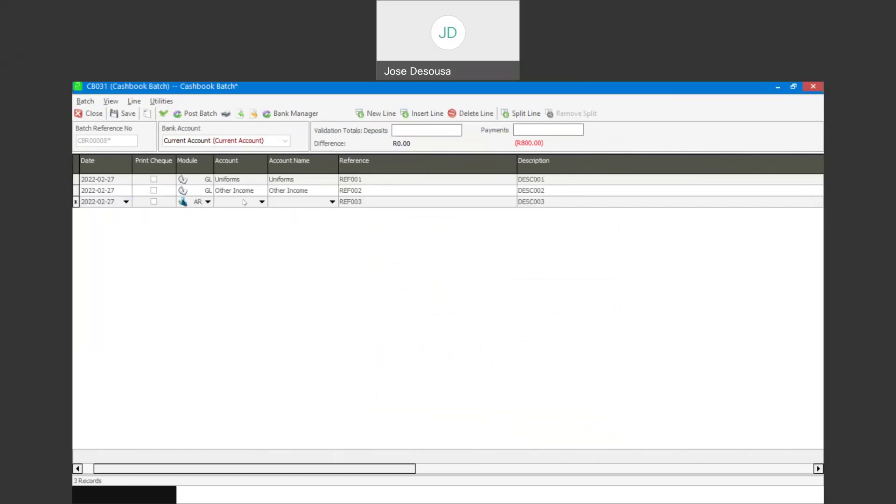
pyautogui.click(261, 202)
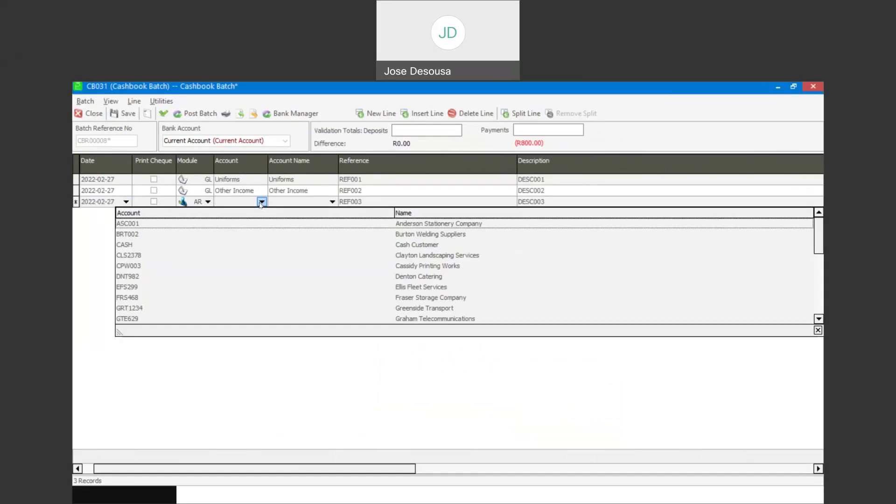
pyautogui.press('Down')
pyautogui.press('Down')
pyautogui.press('Down')
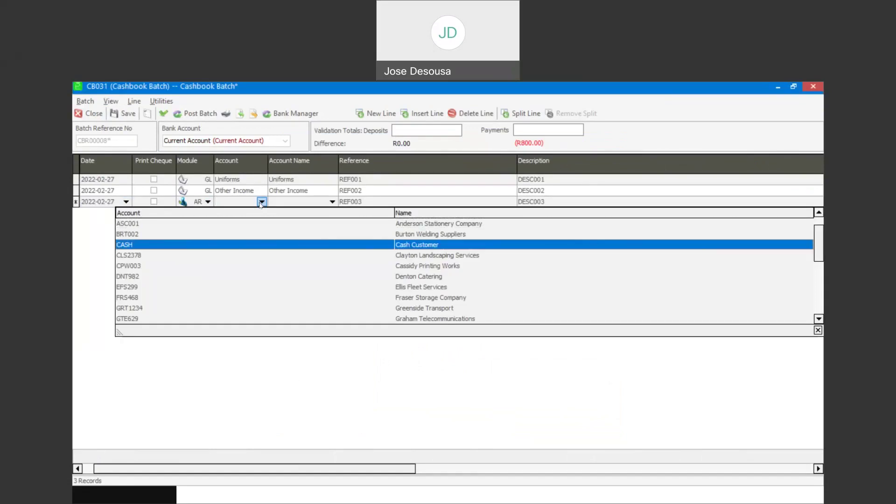
pyautogui.press('Return')
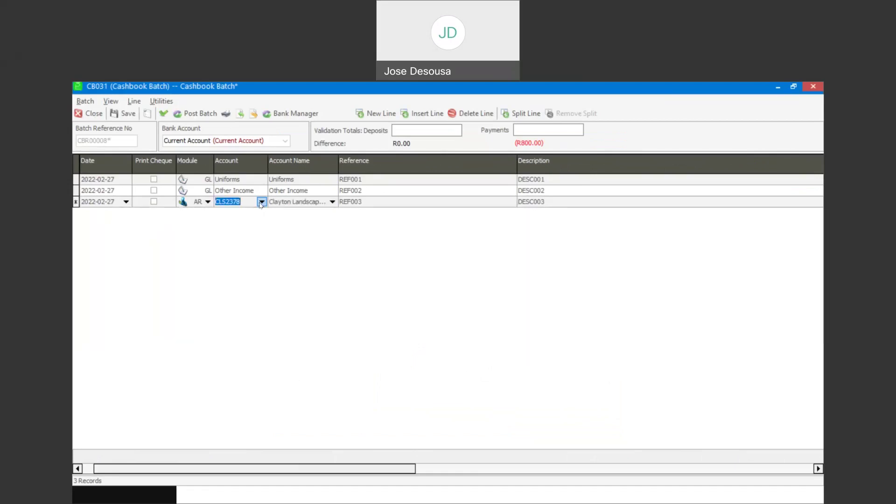
# Enter a deposit of 450 on the Clayton Landscaping Services line and complete it with the project, sales rep and discount fields blank
pyautogui.press('Tab')
pyautogui.press('Tab')
pyautogui.press('Tab')
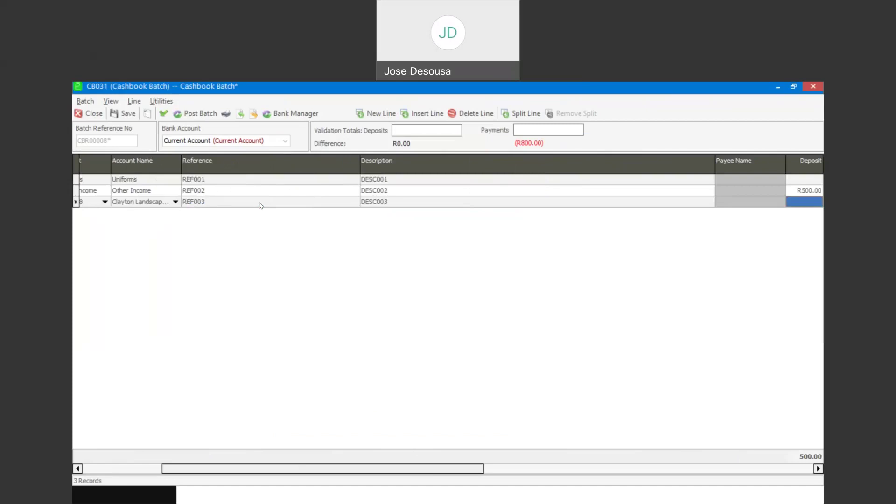
pyautogui.write('450')
pyautogui.press('Tab')
pyautogui.press('Tab')
pyautogui.press('Tab')
pyautogui.press('Tab')
pyautogui.press('Tab')
pyautogui.press('Tab')
pyautogui.press('Tab')
pyautogui.press('Tab')
pyautogui.press('Tab')
pyautogui.press('Tab')
pyautogui.press('Tab')
pyautogui.press('Tab')
pyautogui.press('Tab')
pyautogui.press('Tab')
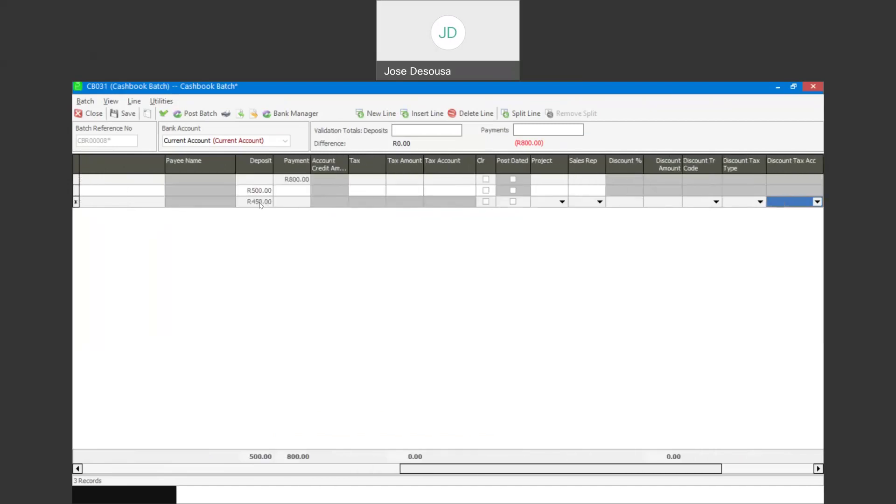
pyautogui.press('Tab')
pyautogui.press('Tab')
pyautogui.press('Tab')
pyautogui.press('Tab')
pyautogui.press('Tab')
pyautogui.press('Tab')
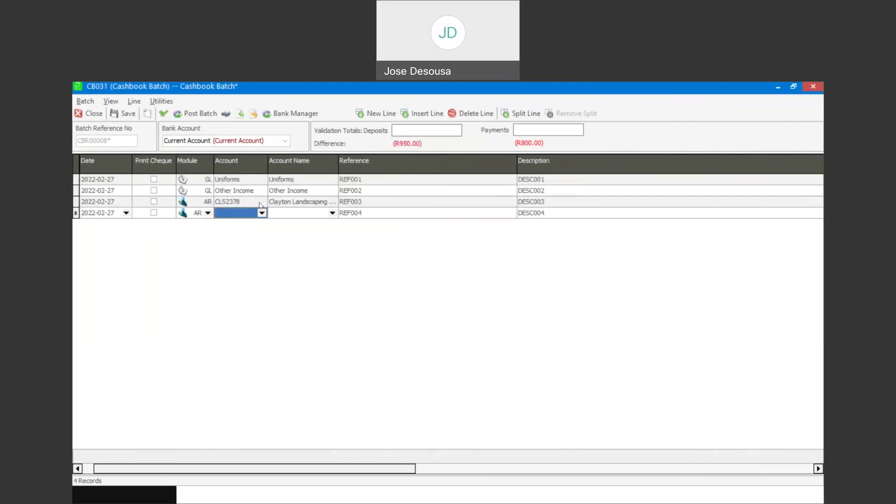
# Set the fourth batch line's module to AP and assign the Cooltime Airconditioning supplier account
pyautogui.click(208, 213)
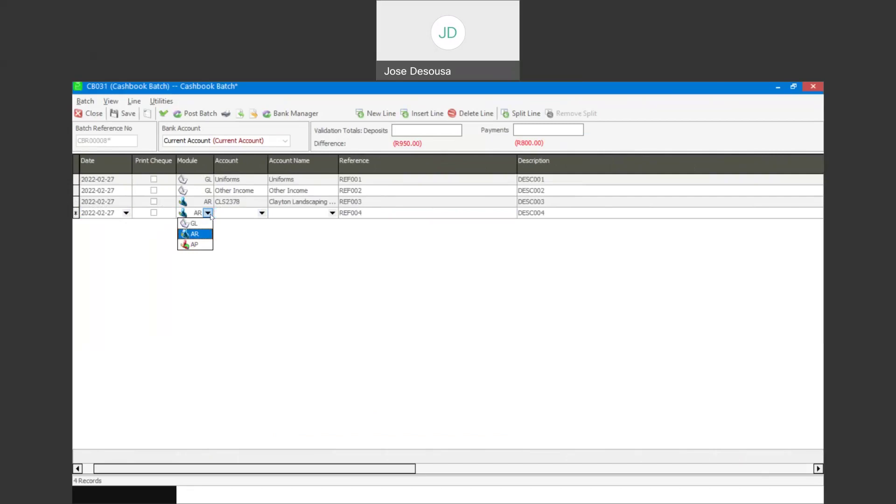
pyautogui.click(194, 245)
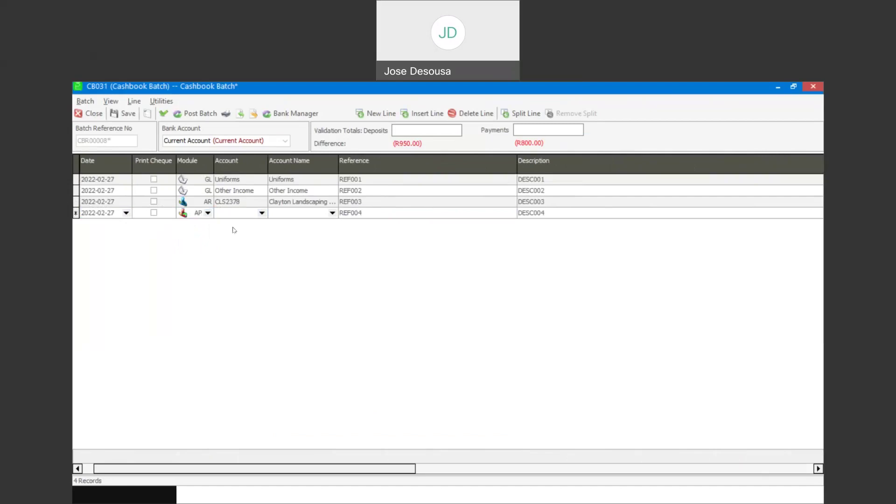
pyautogui.click(261, 213)
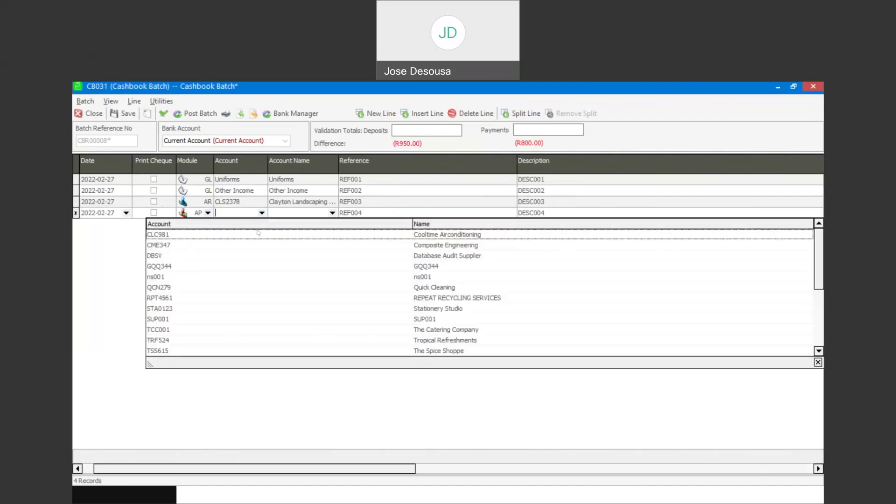
pyautogui.click(256, 235)
pyautogui.press('Tab')
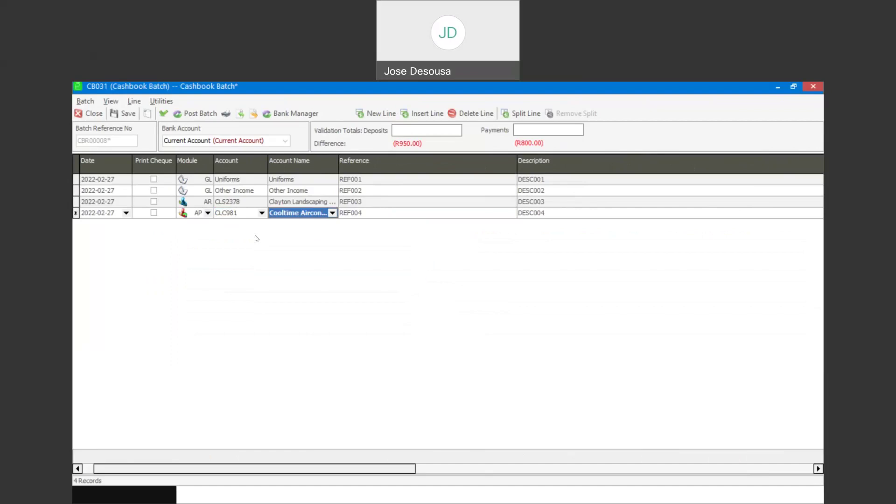
# Enter a payment of 172.50 on the Cooltime Airconditioning line and complete it with the remaining optional fields blank
pyautogui.press('Tab')
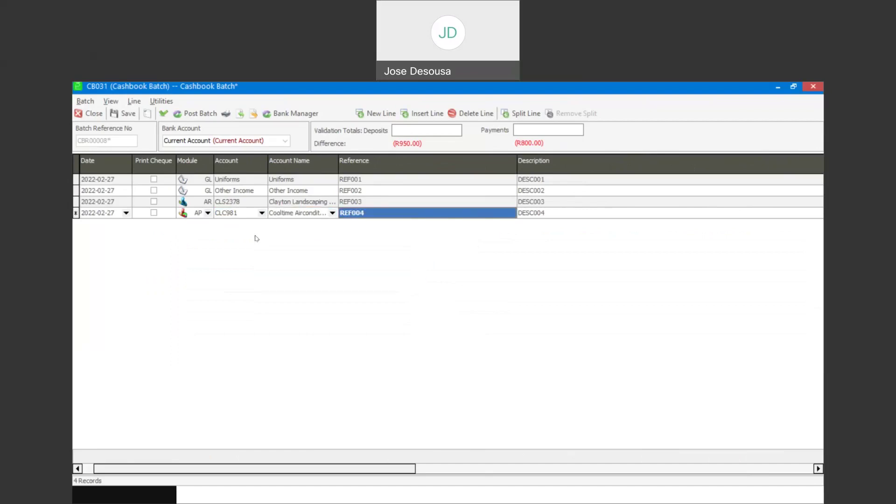
pyautogui.press('Tab')
pyautogui.press('Tab')
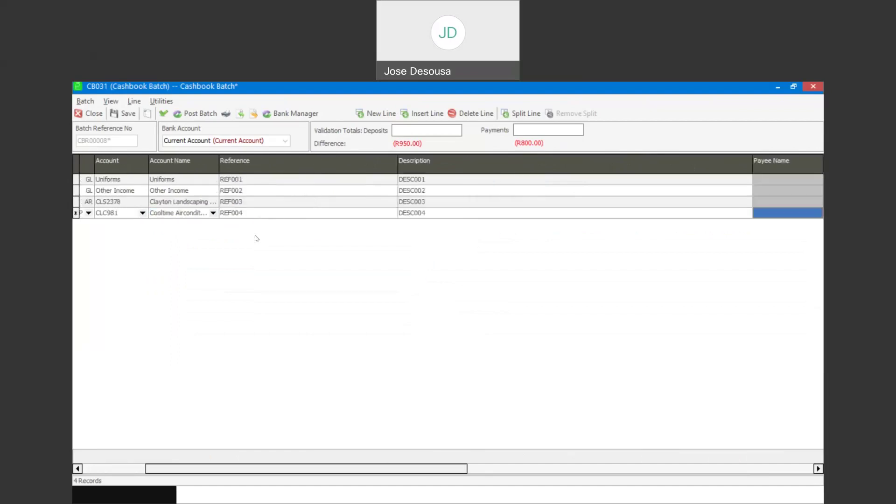
pyautogui.press('Tab')
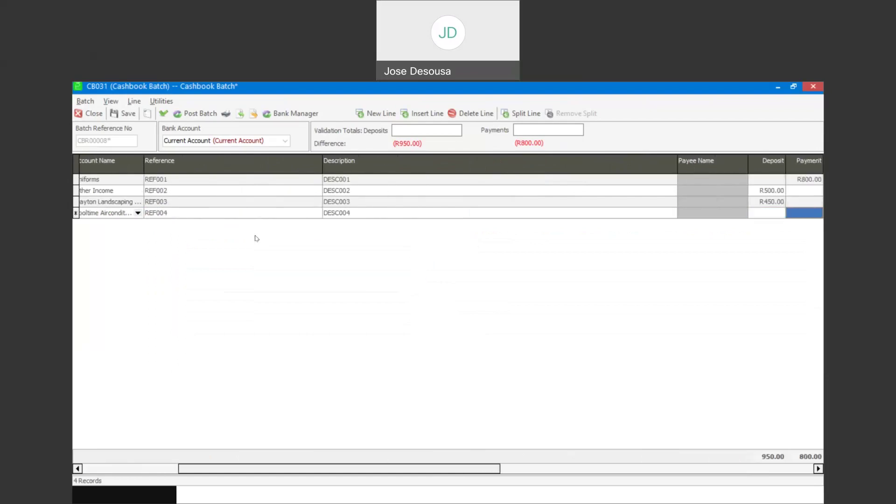
pyautogui.write('172.50')
pyautogui.press('Tab')
pyautogui.press('Tab')
pyautogui.press('Tab')
pyautogui.press('Tab')
pyautogui.press('Tab')
pyautogui.press('Tab')
pyautogui.press('Tab')
pyautogui.press('Tab')
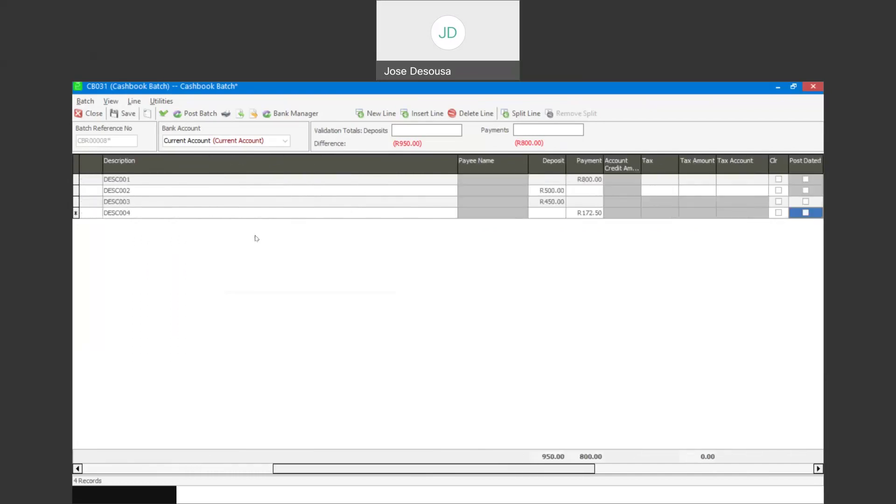
pyautogui.press('Tab')
pyautogui.press('Tab')
pyautogui.press('Tab')
pyautogui.press('Tab')
pyautogui.press('Tab')
pyautogui.press('Tab')
pyautogui.press('Tab')
pyautogui.press('Tab')
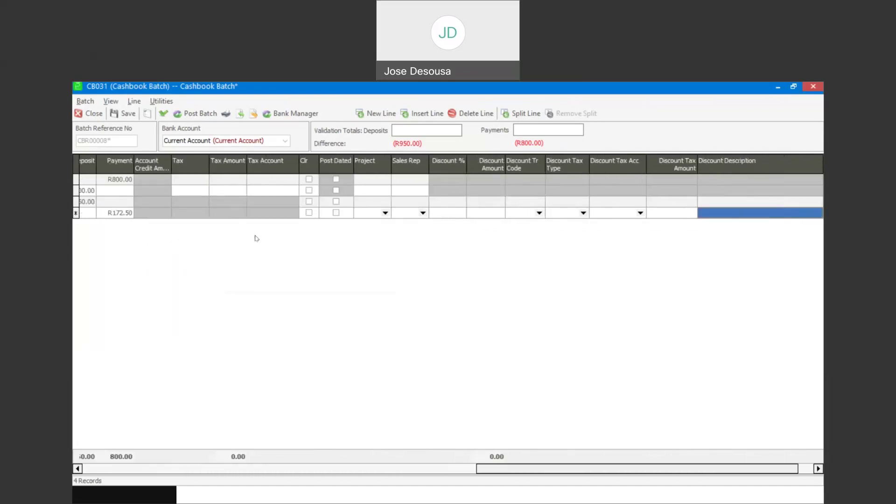
pyautogui.press('Tab')
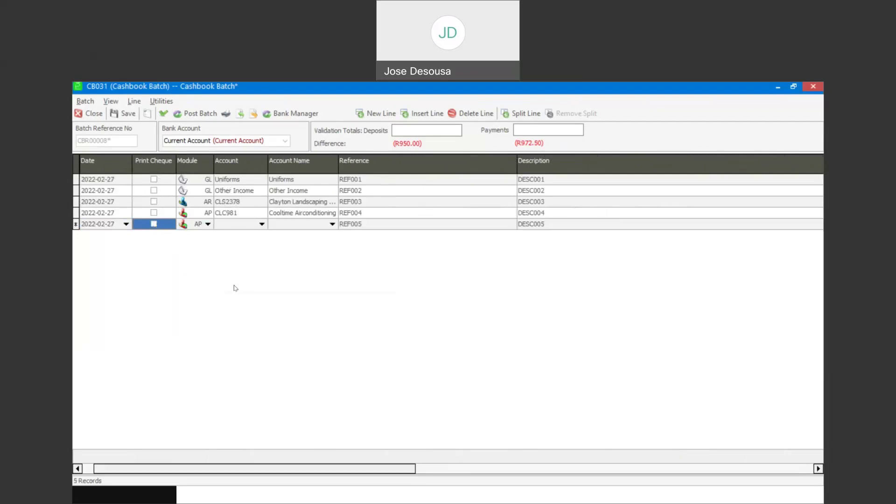
# Validate the cashbook batch and review the deposit and payment amounts of its lines
pyautogui.click(164, 114)
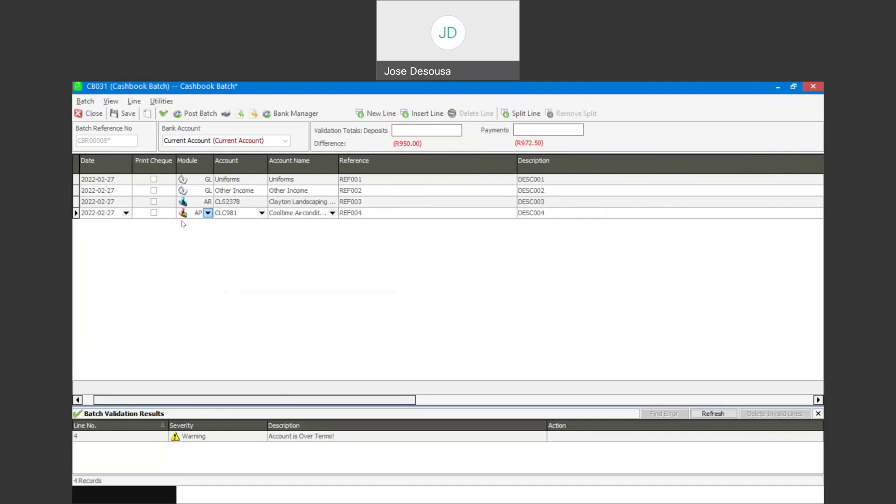
pyautogui.moveTo(280, 400); pyautogui.dragTo(484, 399)
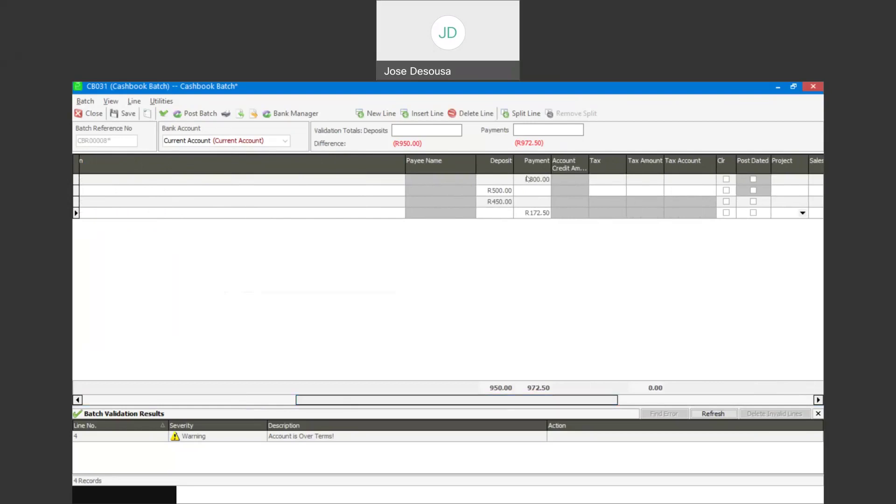
pyautogui.moveTo(448, 400); pyautogui.dragTo(236, 428)
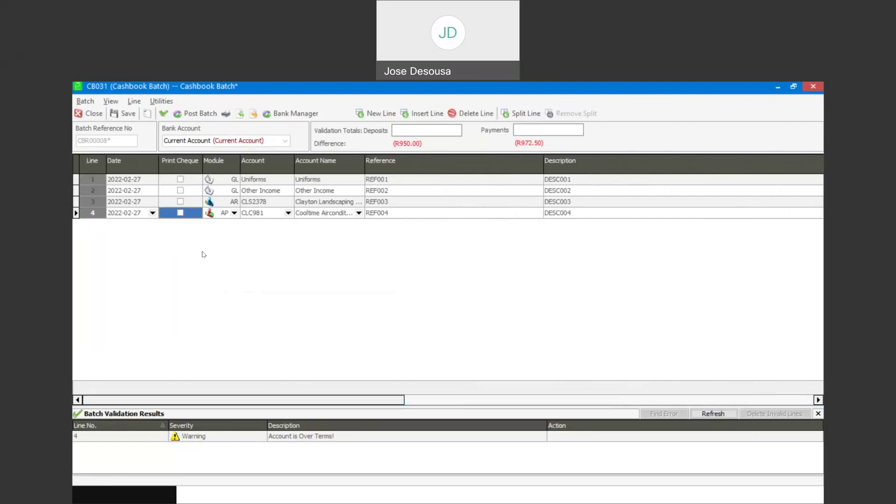
# Start posting the batch, saving its changes and choosing to post despite the validation warnings
pyautogui.click(196, 115)
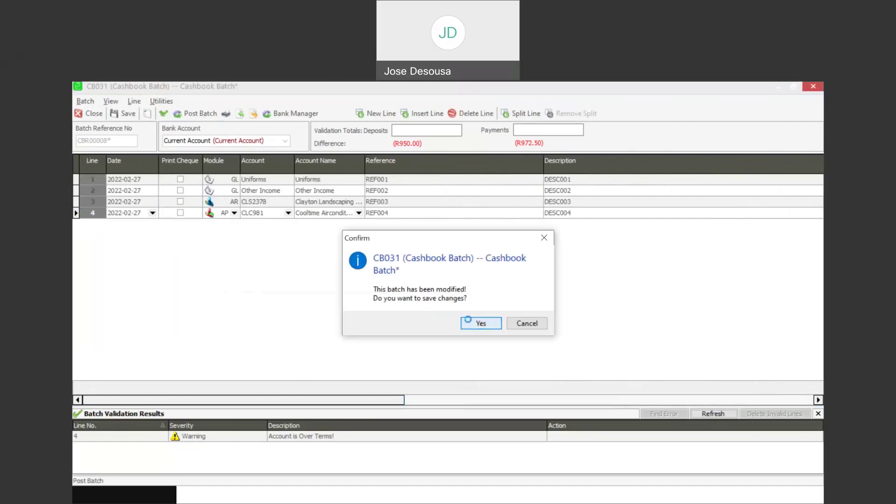
pyautogui.click(472, 324)
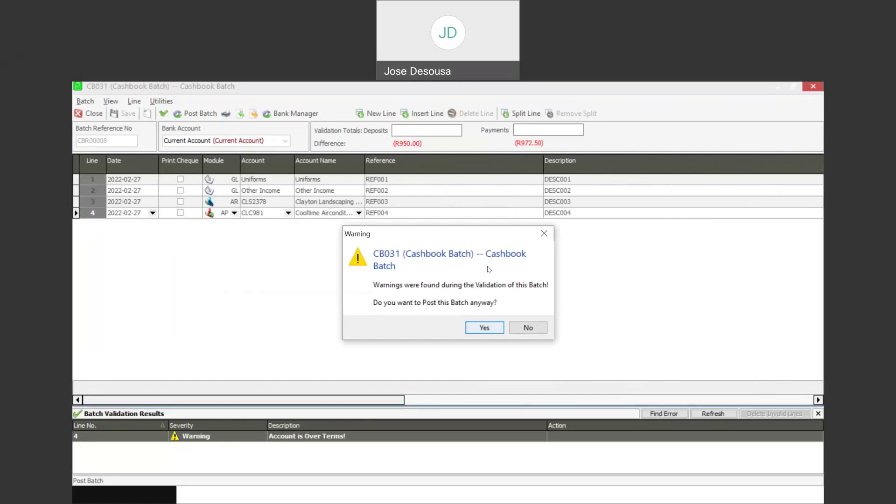
pyautogui.click(485, 331)
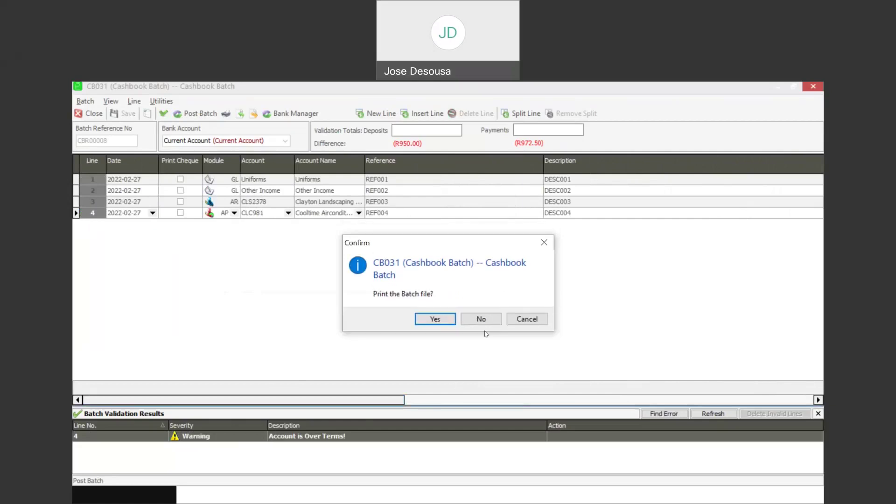
# Preview the cashbook batch report sorted by account, check its lines and totals, and close the preview
pyautogui.click(448, 322)
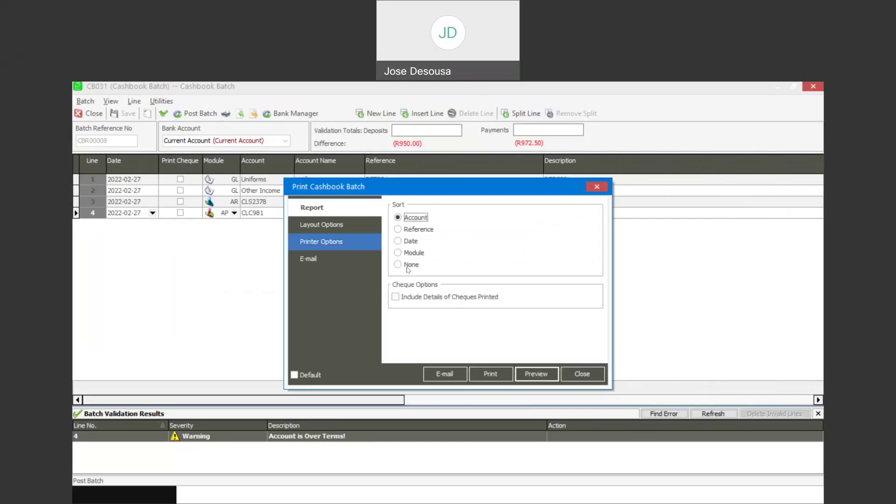
pyautogui.click(548, 371)
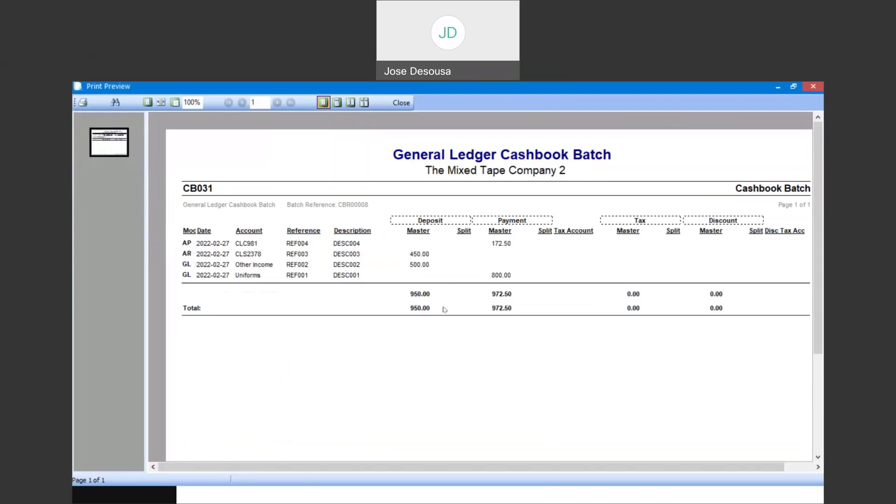
pyautogui.moveTo(478, 466); pyautogui.dragTo(506, 461)
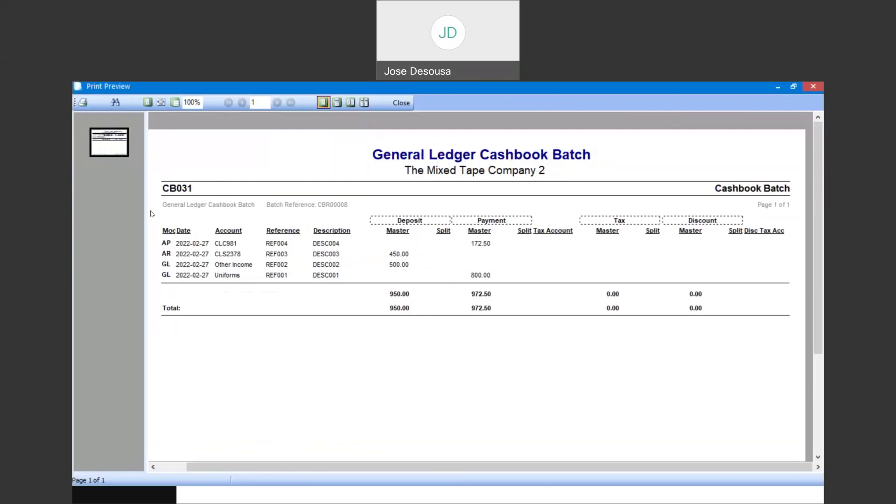
pyautogui.click(400, 100)
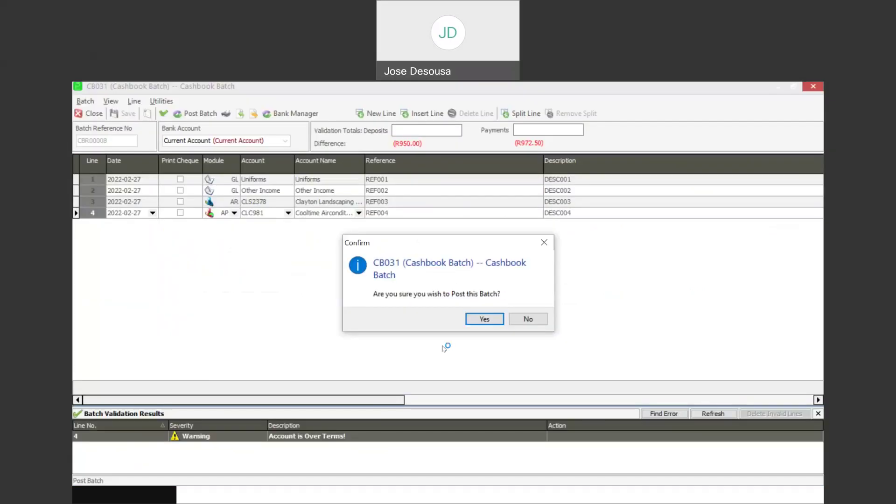
# Confirm posting the batch and choose to allocate the customer transactions immediately
pyautogui.click(484, 319)
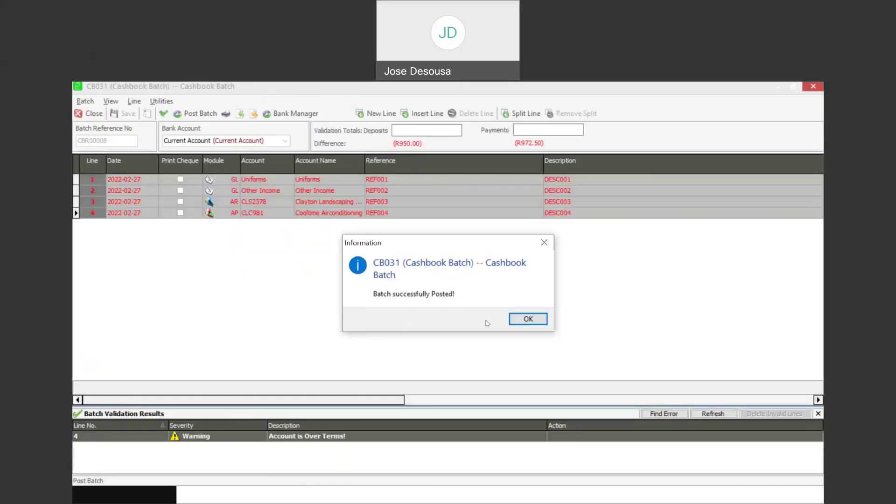
pyautogui.click(515, 320)
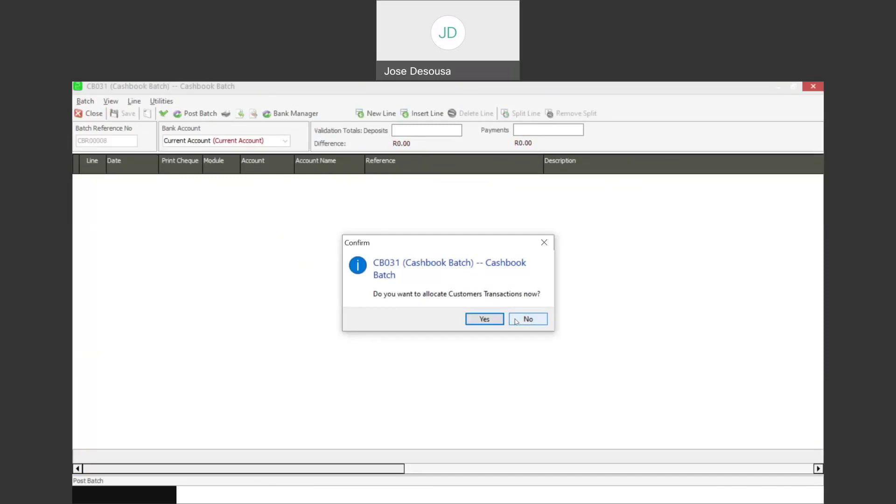
pyautogui.click(484, 319)
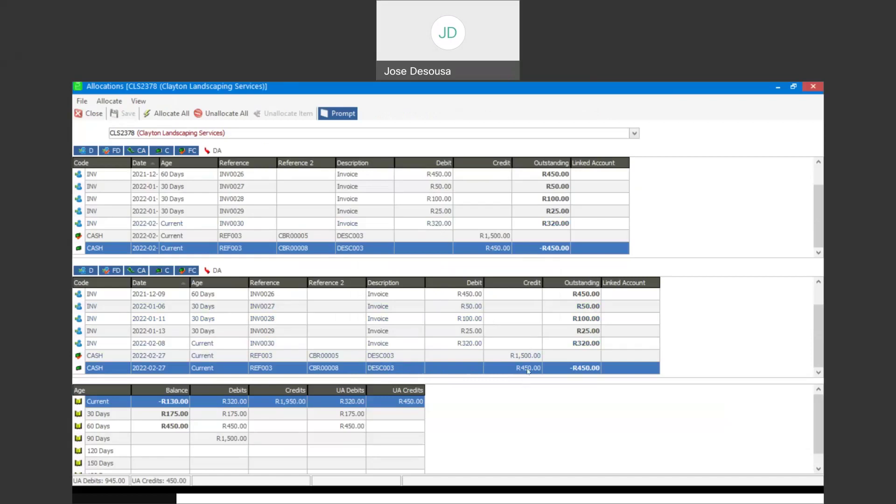
# Allocate R450.00 of the customer's REF003 cash receipt to invoice INV0026, save the allocation and close the customer allocations
pyautogui.click(282, 180)
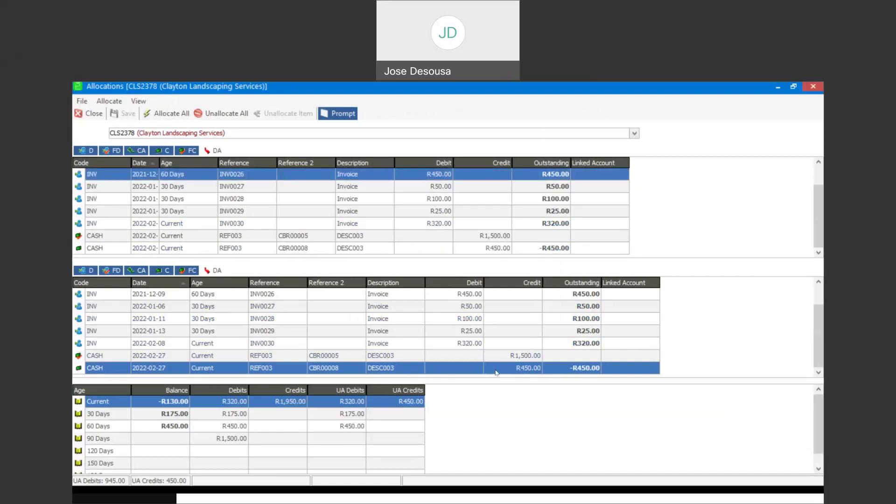
pyautogui.moveTo(496, 373); pyautogui.dragTo(341, 196)
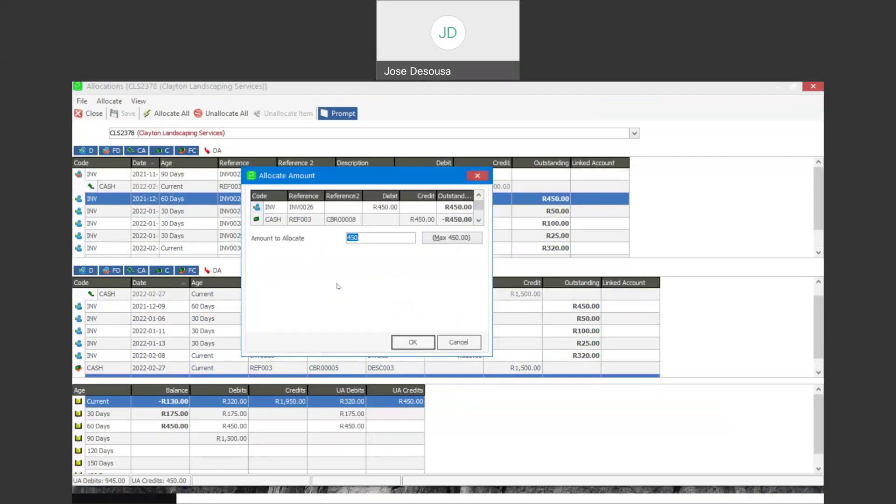
pyautogui.click(422, 346)
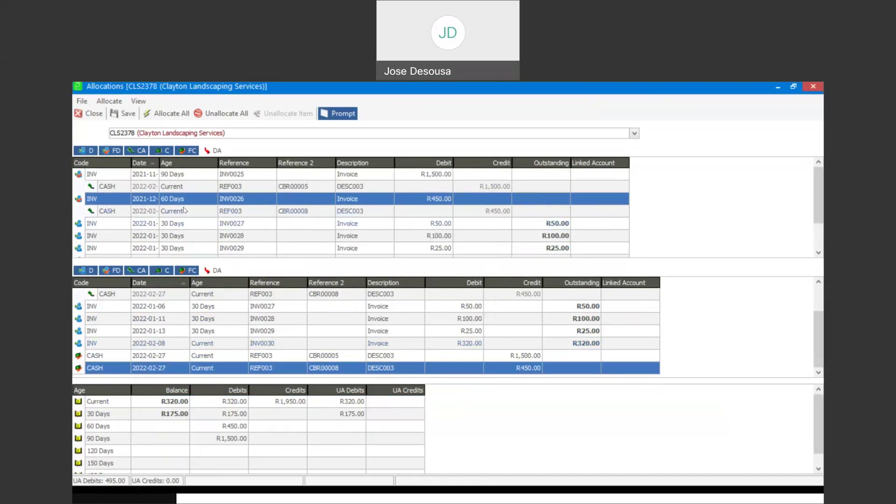
pyautogui.click(126, 114)
pyautogui.click(91, 113)
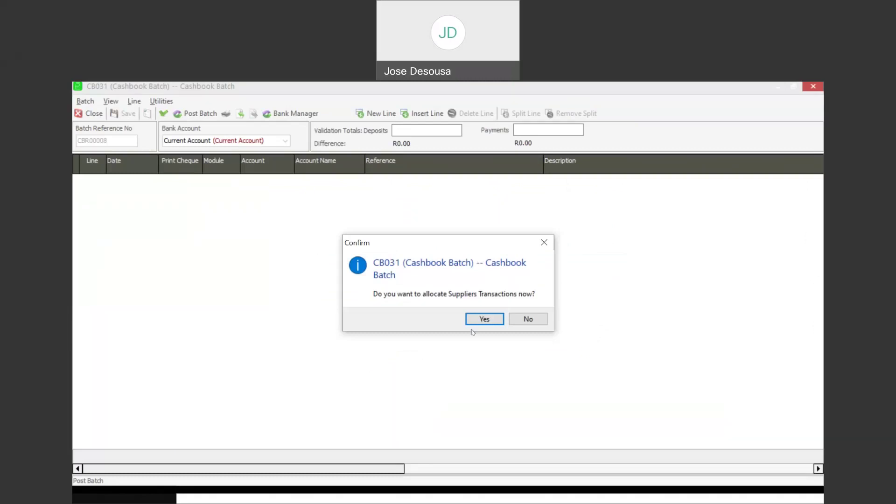
# Choose to allocate supplier transactions, match R172.50 of cash payment REF004 to supplier invoice GRV0010, save and close the allocations
pyautogui.click(485, 320)
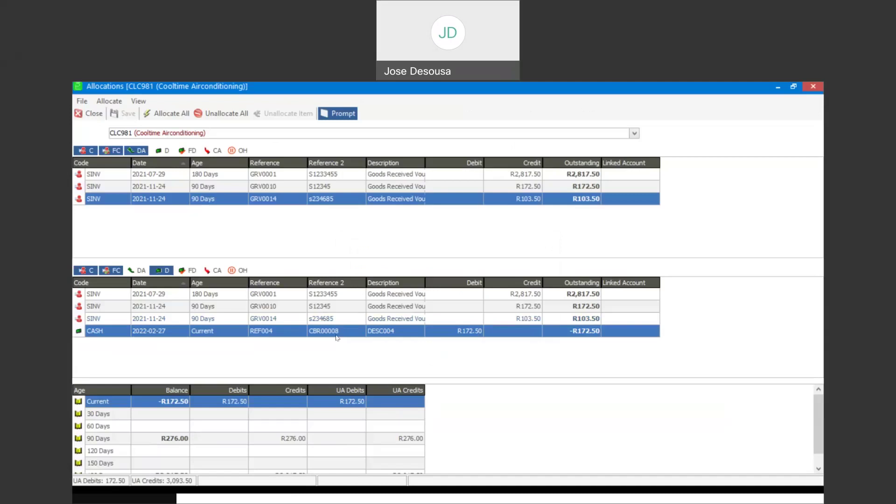
pyautogui.click(458, 190)
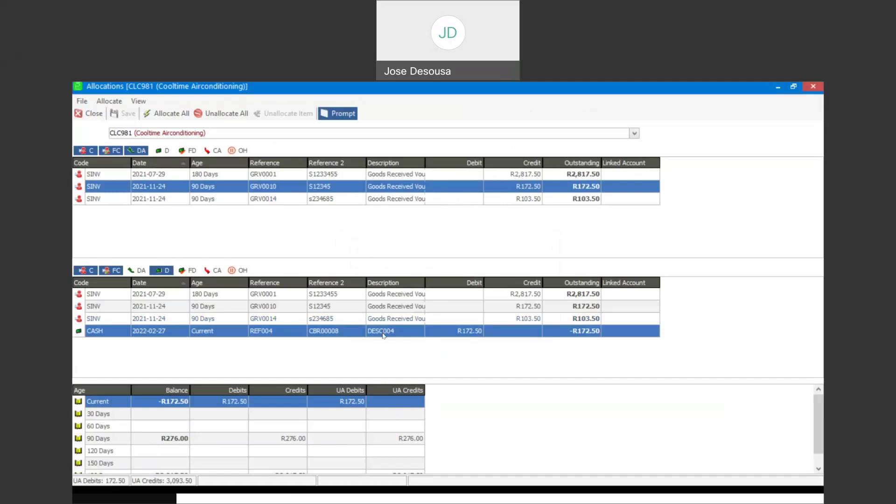
pyautogui.moveTo(383, 334); pyautogui.dragTo(384, 189)
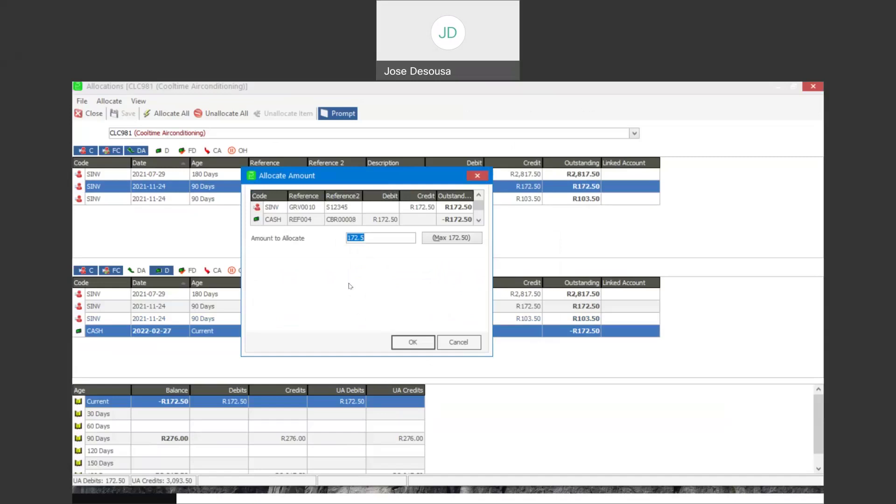
pyautogui.click(401, 344)
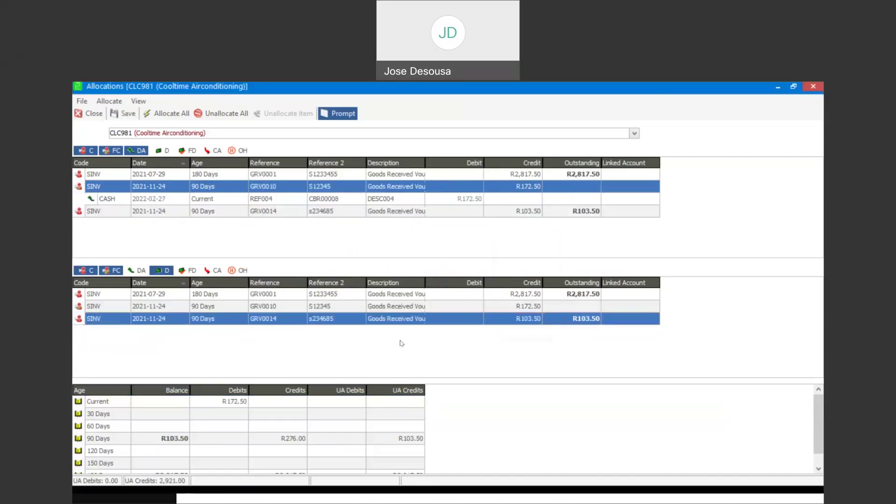
pyautogui.click(126, 119)
pyautogui.click(96, 116)
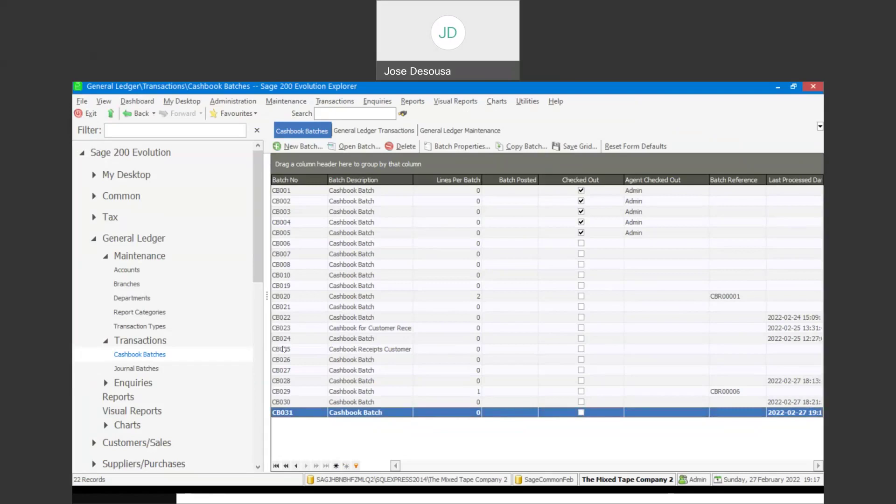
# Create a new cashbook batch whose new lines copy the previous line's reference and description, with both incremented
pyautogui.click(304, 148)
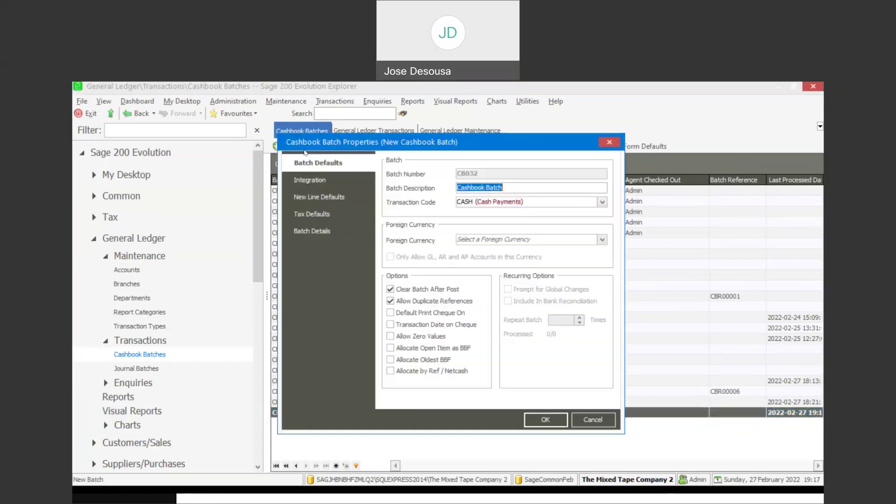
pyautogui.click(327, 197)
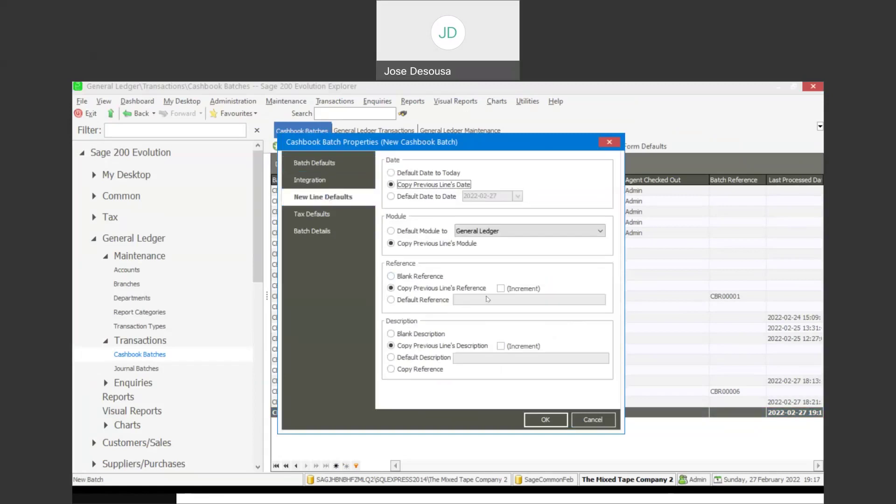
pyautogui.click(501, 288)
pyautogui.click(501, 346)
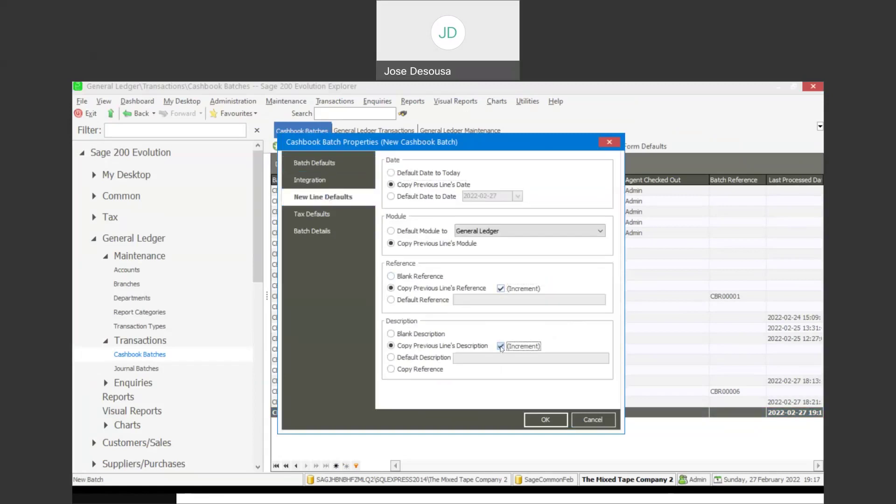
pyautogui.click(309, 180)
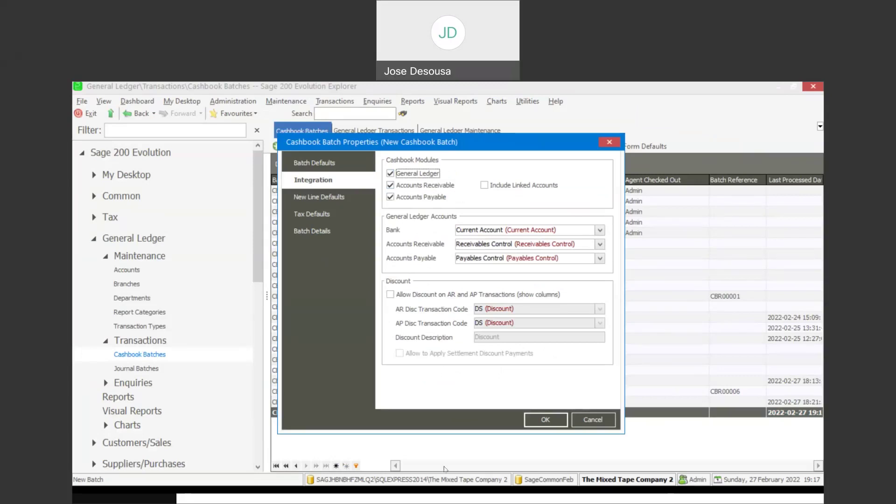
pyautogui.click(542, 420)
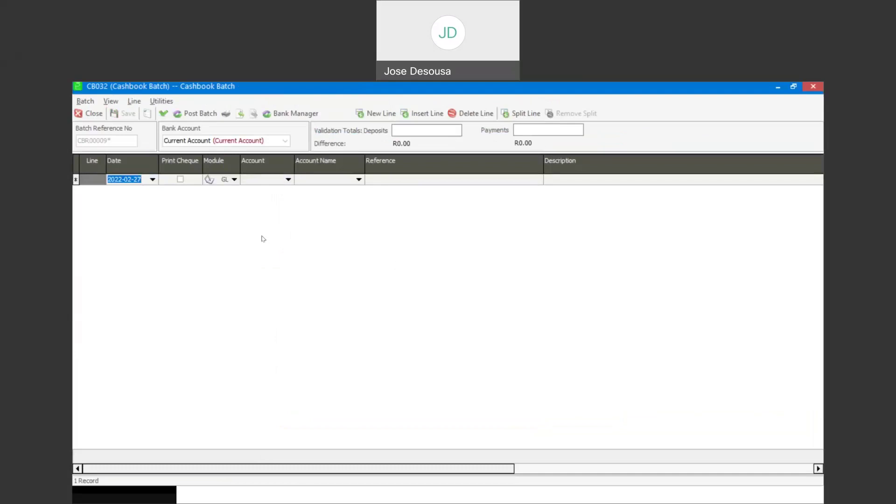
# Start the batch's first general ledger line with the Uniforms account and the reference REF001
pyautogui.click(259, 179)
pyautogui.press('Tab')
pyautogui.press('Tab')
pyautogui.write('refoo1')
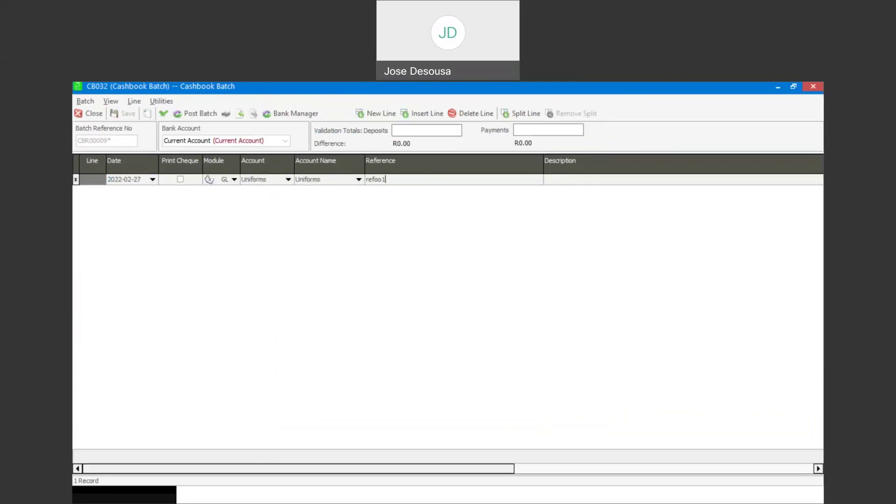
pyautogui.press('BackSpace')
pyautogui.press('BackSpace')
pyautogui.press('BackSpace')
pyautogui.write('o')
pyautogui.press('BackSpace')
pyautogui.press('BackSpace')
pyautogui.press('BackSpace')
pyautogui.press('BackSpace')
pyautogui.write('REF001')
pyautogui.press('Tab')
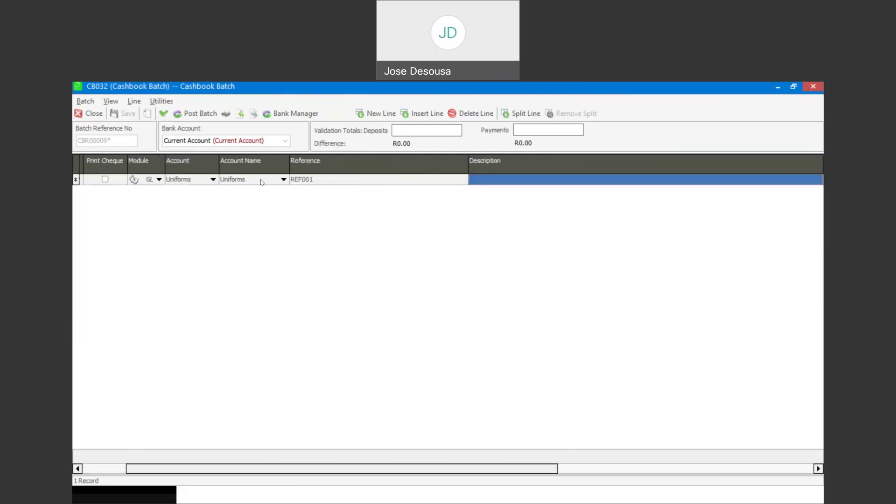
# Complete the Uniforms line with description DESC001 and a payment of R1.00, and discard the blank line that follows
pyautogui.write('DESC001')
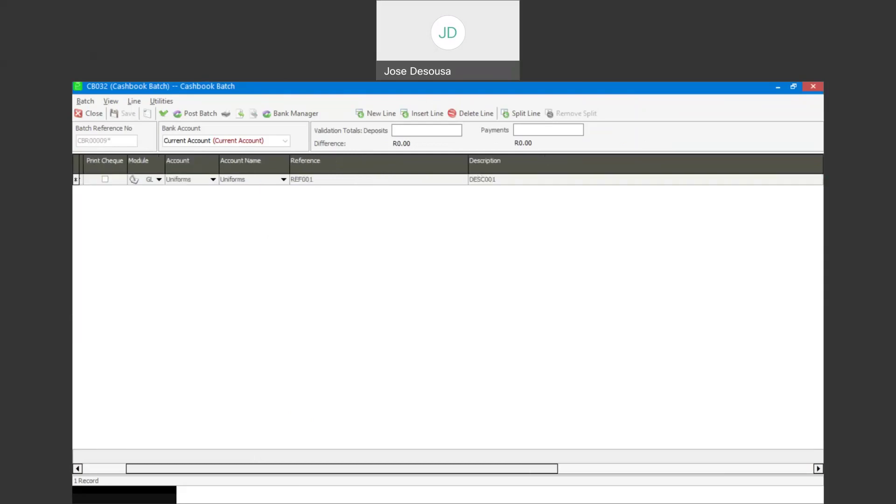
pyautogui.press('Tab')
pyautogui.press('Tab')
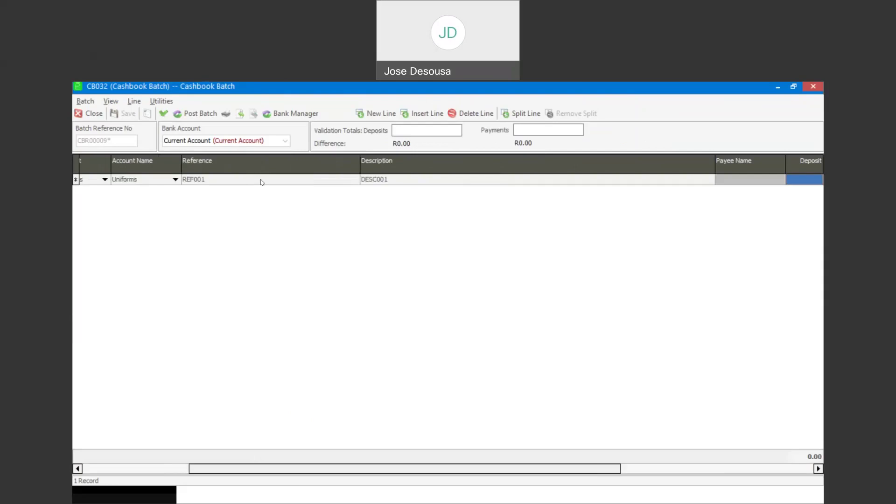
pyautogui.press('Tab')
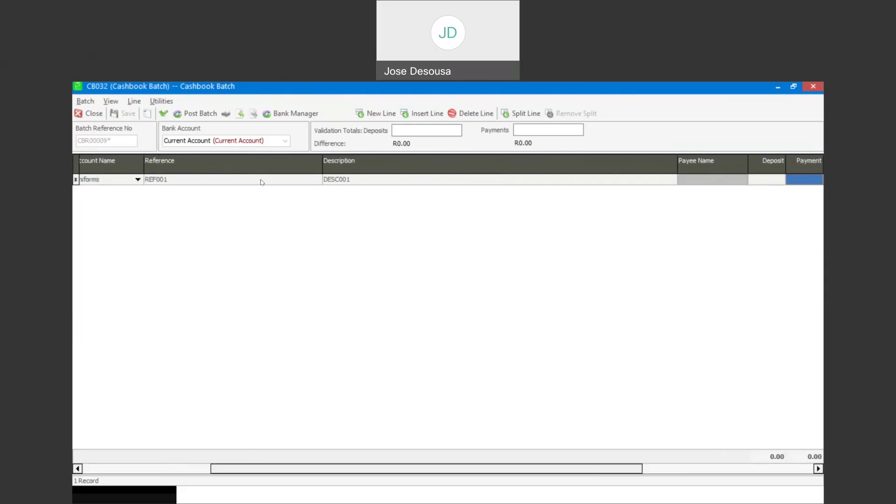
pyautogui.write('1')
pyautogui.press('Tab')
pyautogui.press('Tab')
pyautogui.press('Tab')
pyautogui.press('Tab')
pyautogui.press('Tab')
pyautogui.press('Tab')
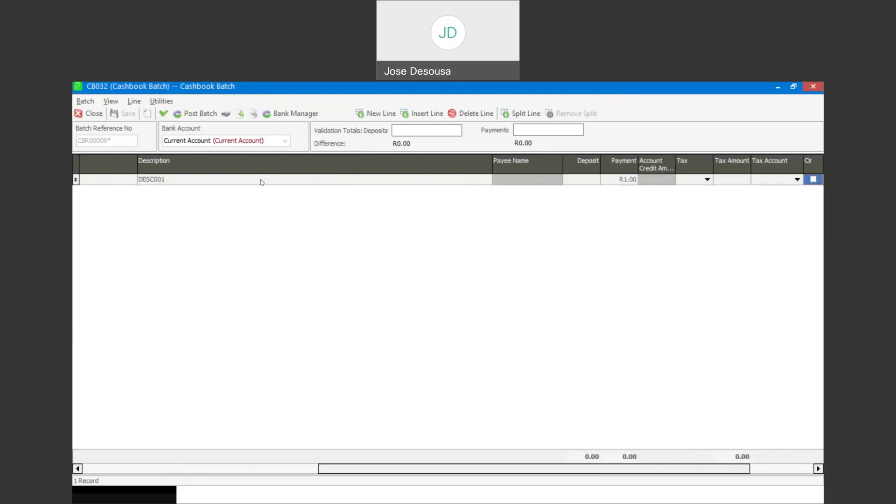
pyautogui.press('Tab')
pyautogui.press('Tab')
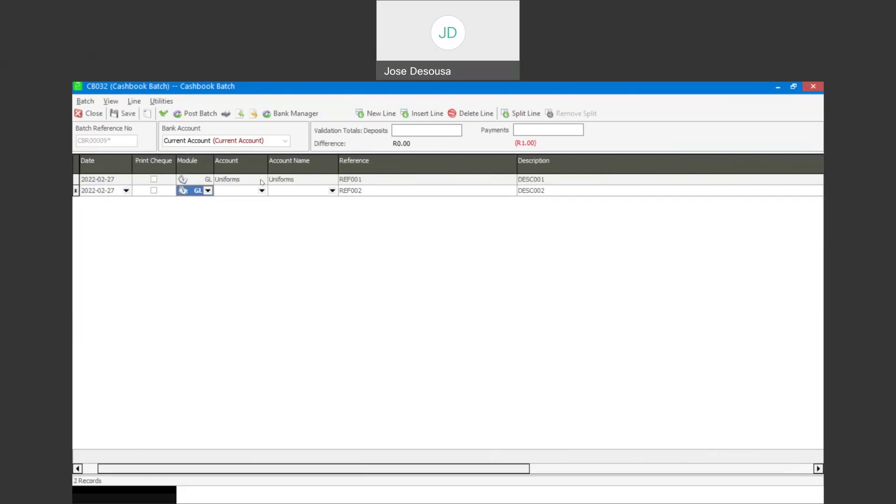
pyautogui.press('Escape')
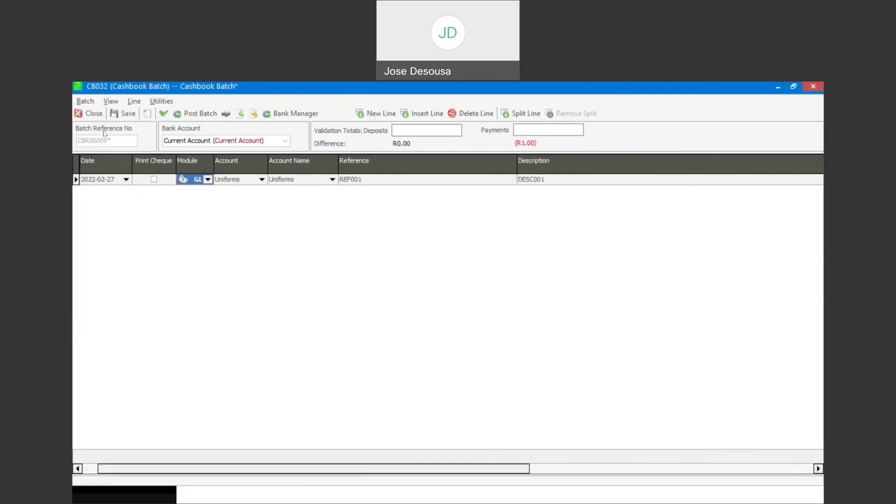
# Validate the batch, save its changes and export it with a header record to C:\Webinar Nov\CB032 Cashbook Batch.csv
pyautogui.click(163, 115)
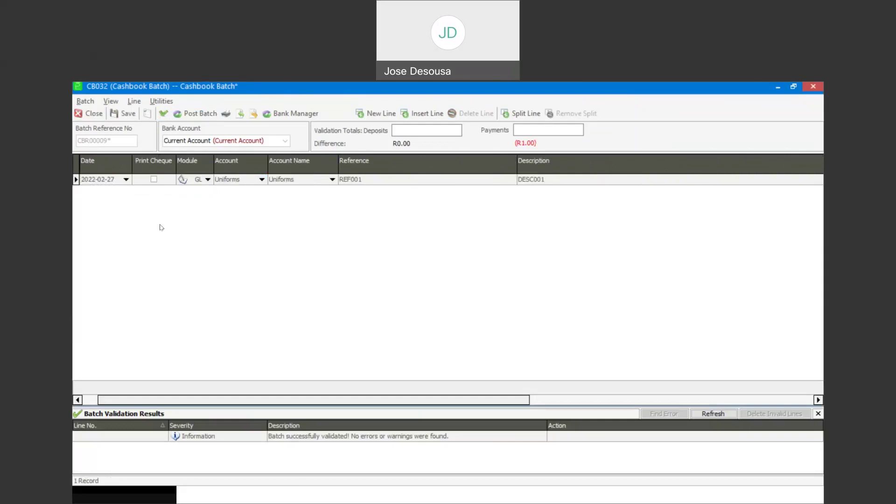
pyautogui.click(89, 102)
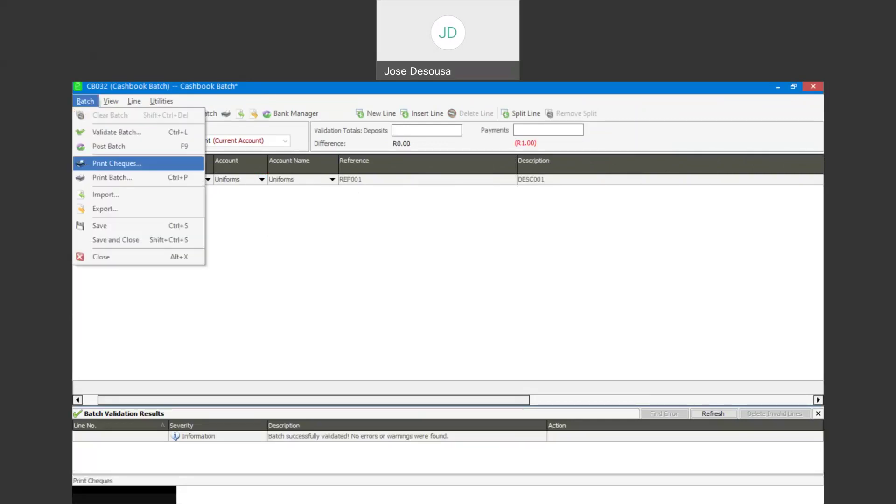
pyautogui.click(97, 209)
pyautogui.click(481, 324)
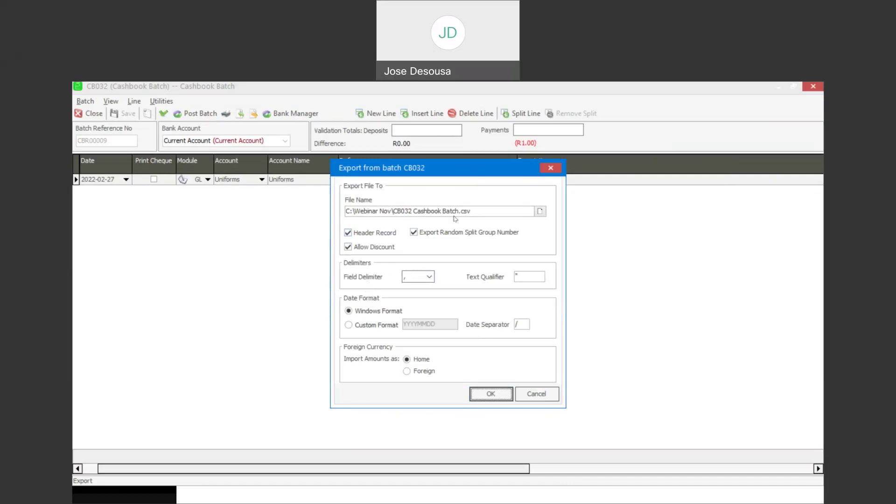
pyautogui.click(481, 393)
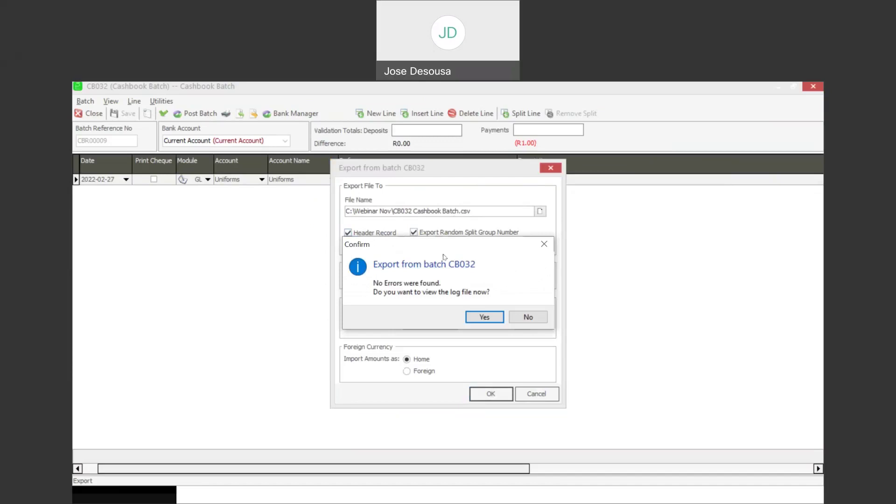
# View the export log, check the entries of the latest batch export, and close the log
pyautogui.click(478, 314)
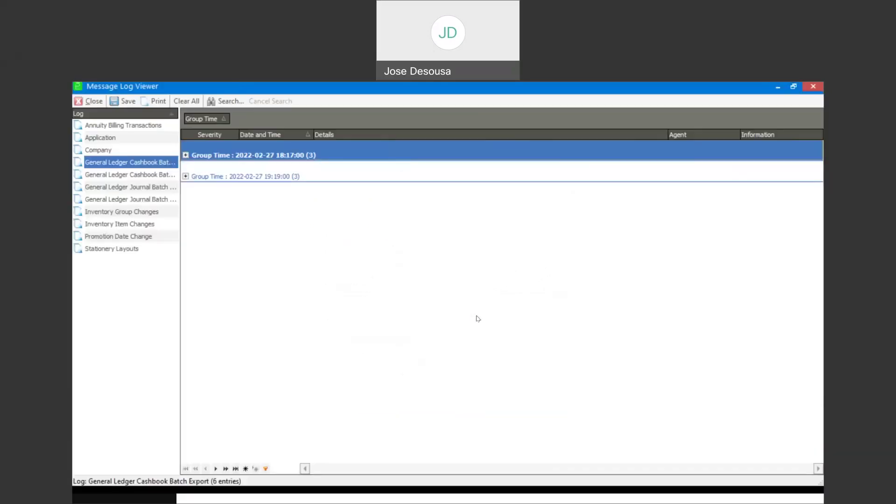
pyautogui.click(186, 178)
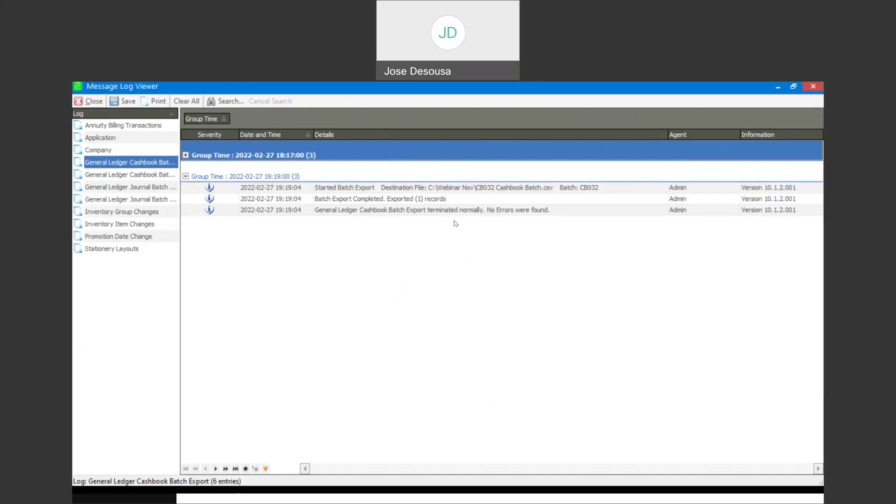
pyautogui.click(92, 106)
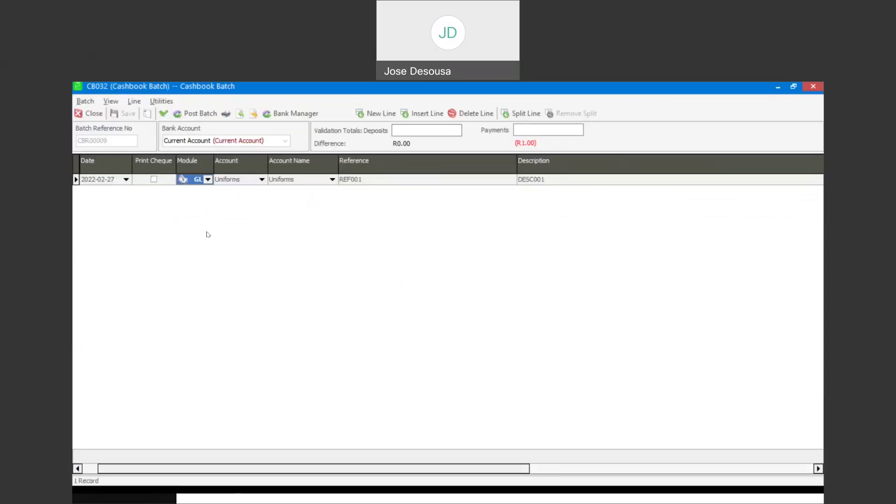
# Clear all lines from the cashbook batch and save the emptied batch
pyautogui.click(86, 102)
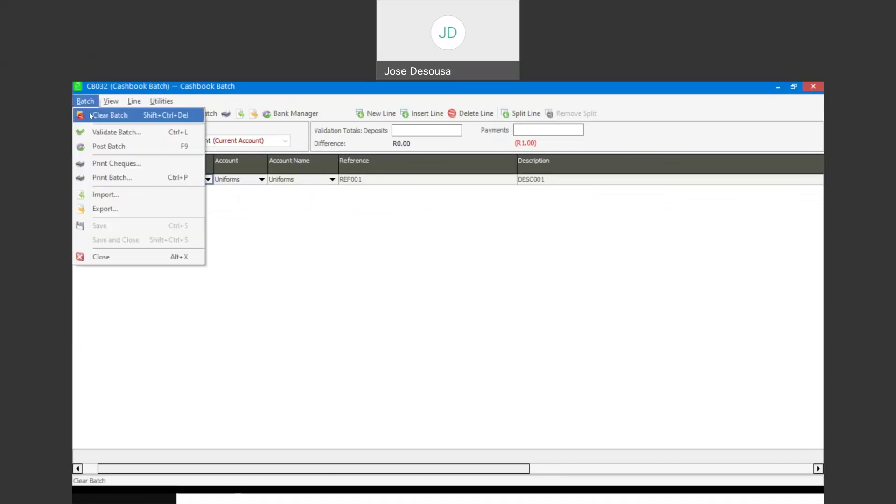
pyautogui.click(93, 115)
pyautogui.click(434, 319)
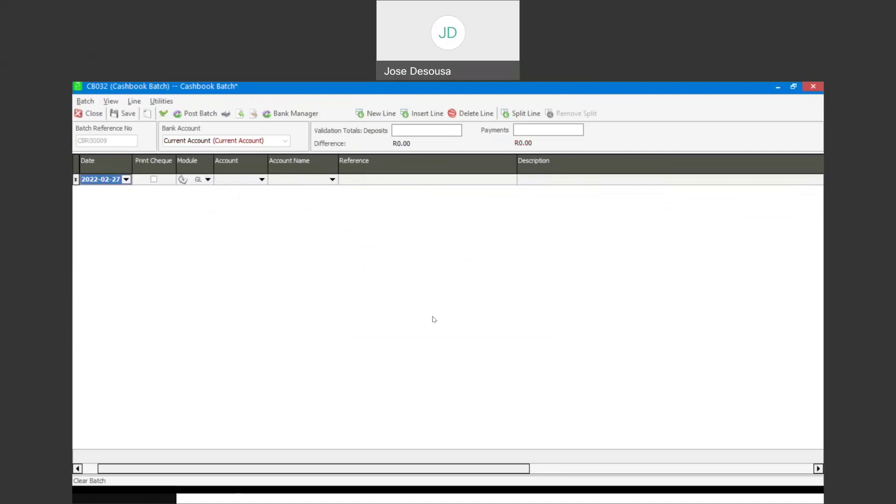
pyautogui.click(125, 115)
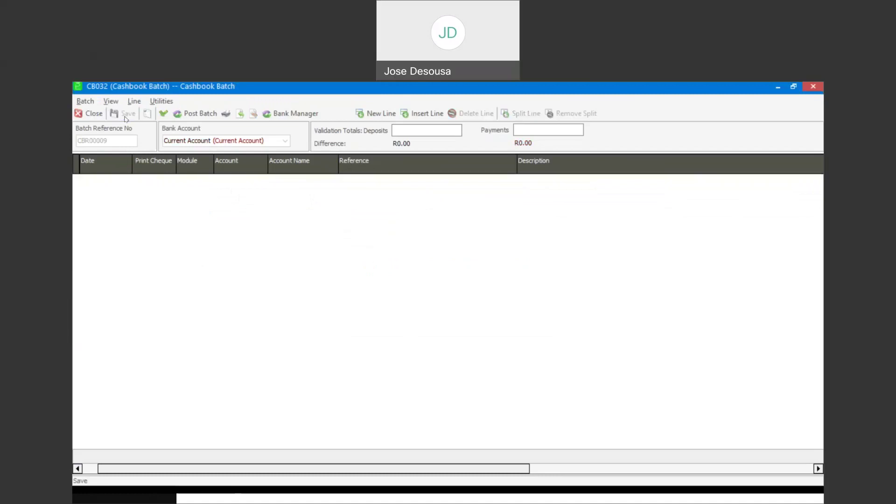
# Close the emptied batch and reopen CB032 from the list of cashbook batches
pyautogui.click(84, 101)
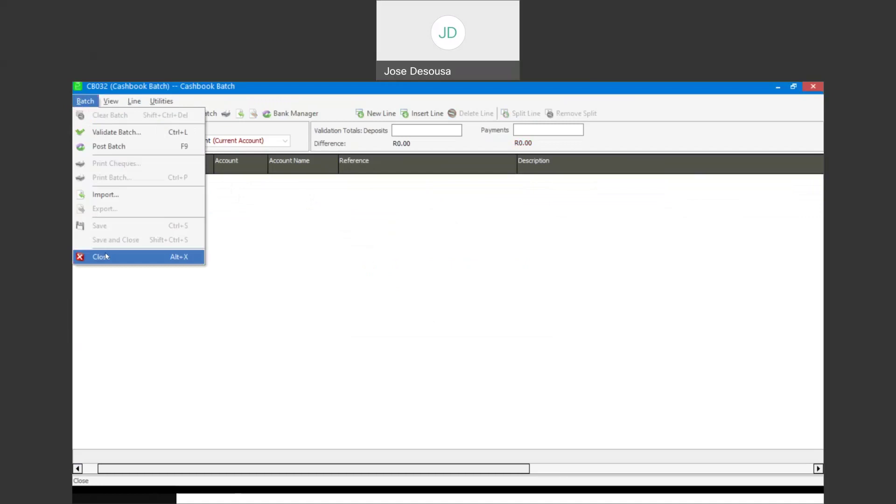
pyautogui.click(105, 256)
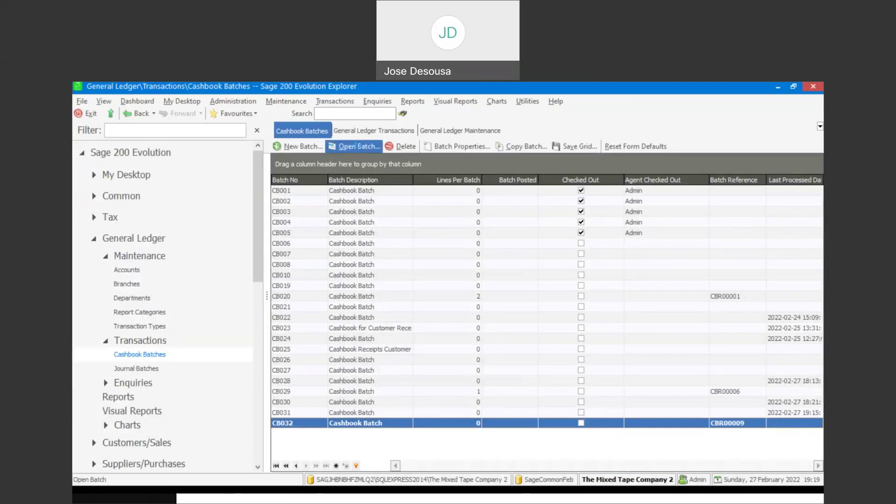
pyautogui.click(360, 147)
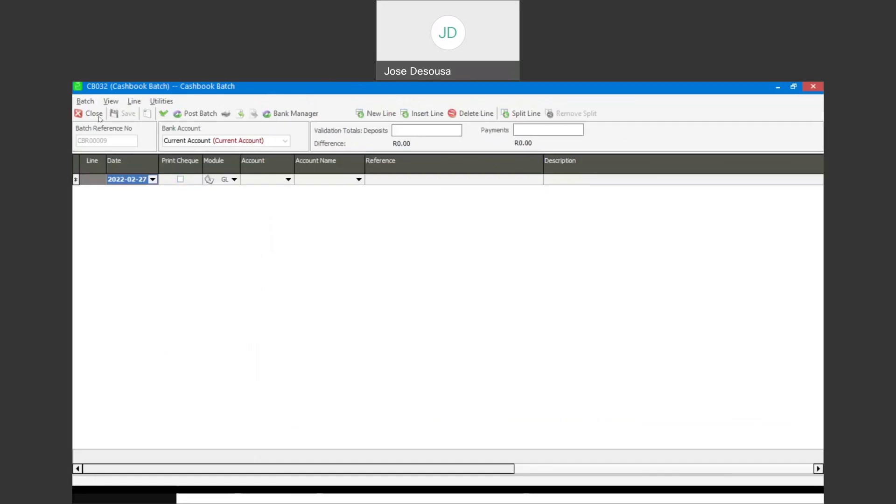
# Import C:\Webinar Nov\CB032 Cashbook Batch.csv into batch CB032 with a header record and discount allowed, skipping the log
pyautogui.click(89, 102)
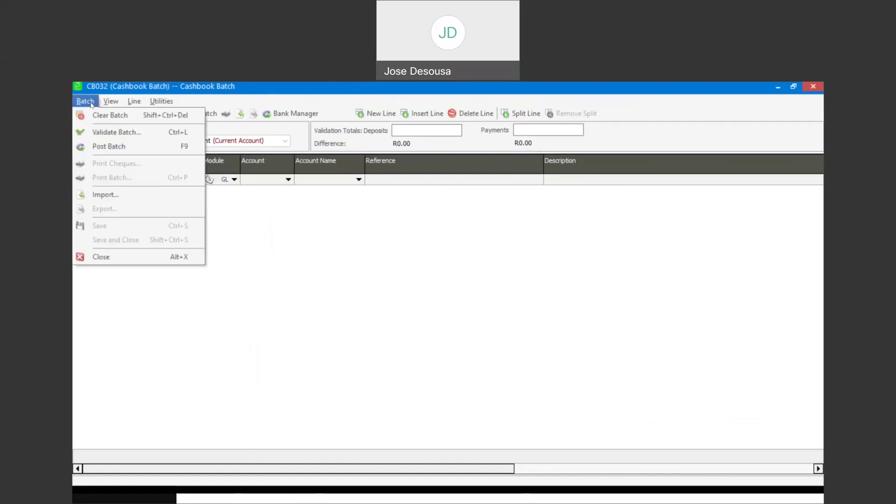
pyautogui.click(97, 193)
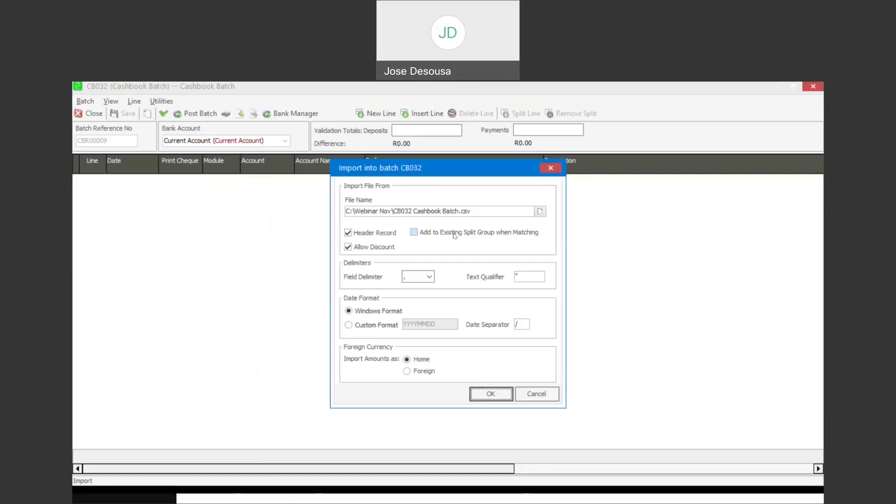
pyautogui.click(539, 211)
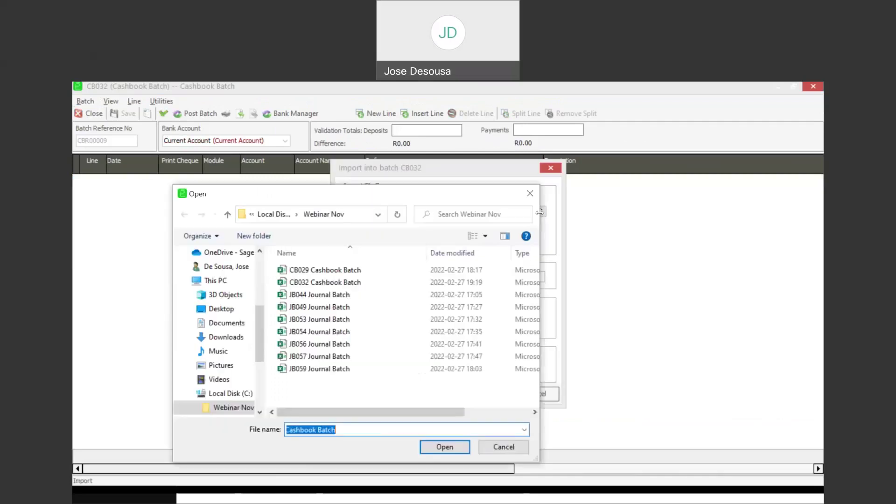
pyautogui.click(350, 284)
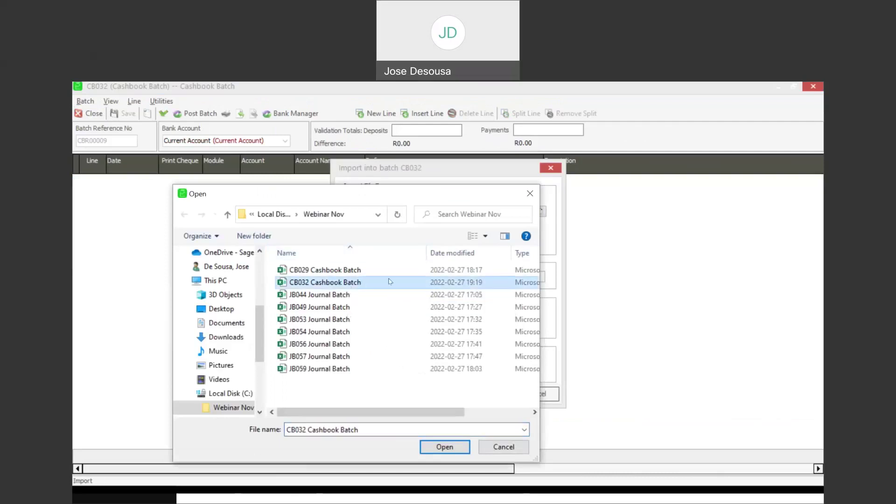
pyautogui.click(444, 447)
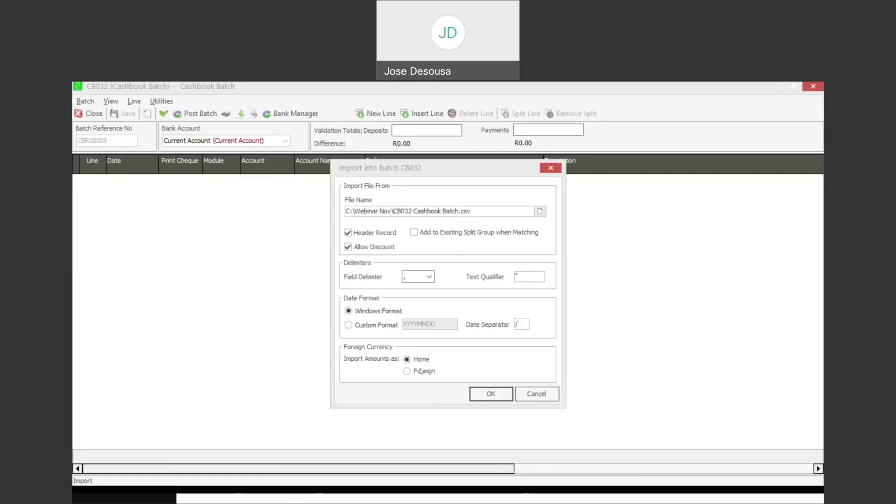
pyautogui.click(481, 398)
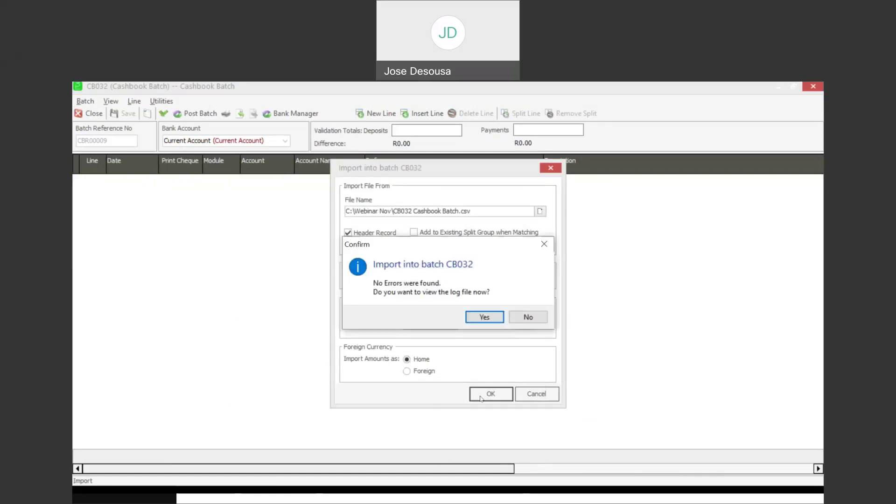
pyautogui.click(518, 319)
# Validate the imported CB032 cashbook batch and review the line's remaining columns
pyautogui.moveTo(448, 468); pyautogui.dragTo(368, 424)
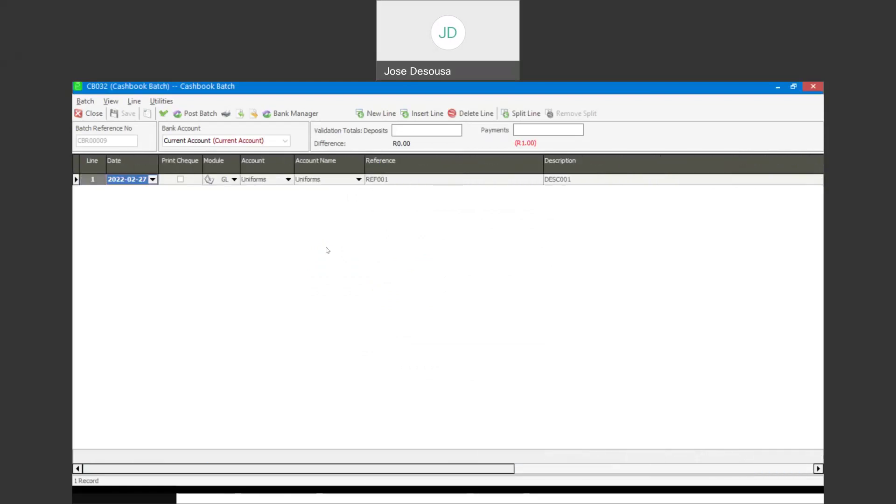
pyautogui.click(163, 113)
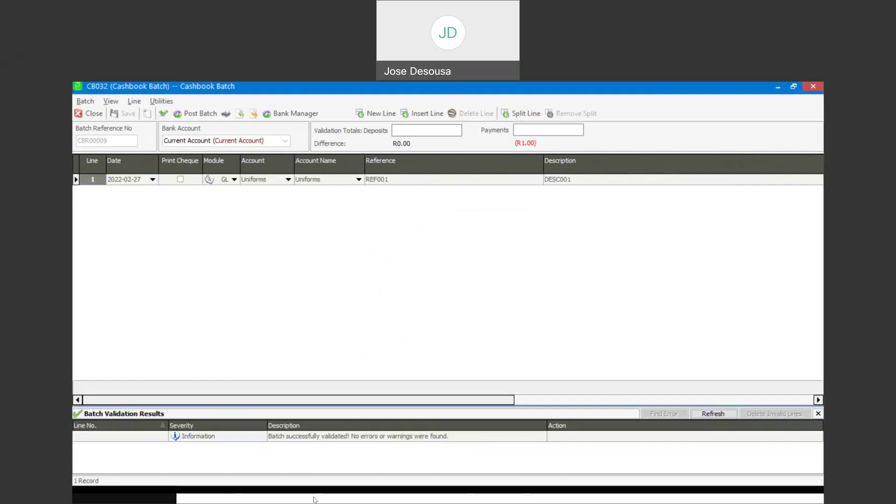
pyautogui.moveTo(397, 400); pyautogui.dragTo(489, 401)
pyautogui.moveTo(395, 436); pyautogui.dragTo(320, 400)
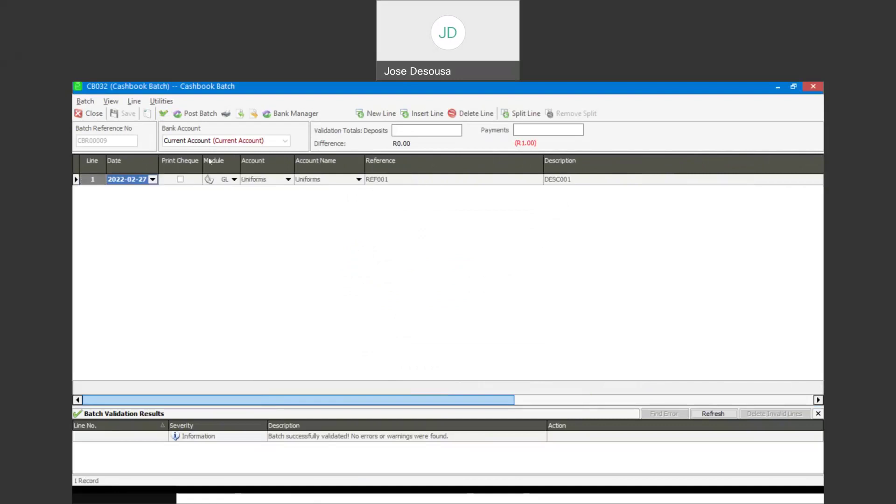
# Post the CB032 batch, previewing its printed batch report first
pyautogui.click(195, 114)
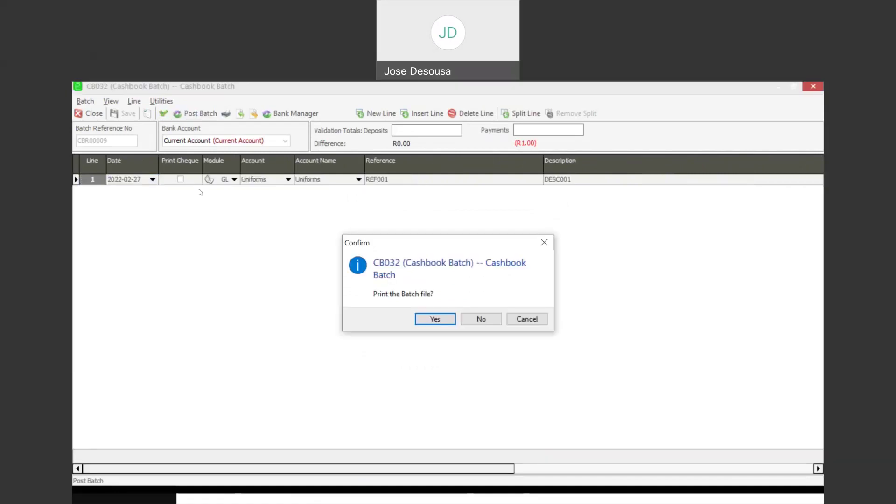
pyautogui.click(434, 321)
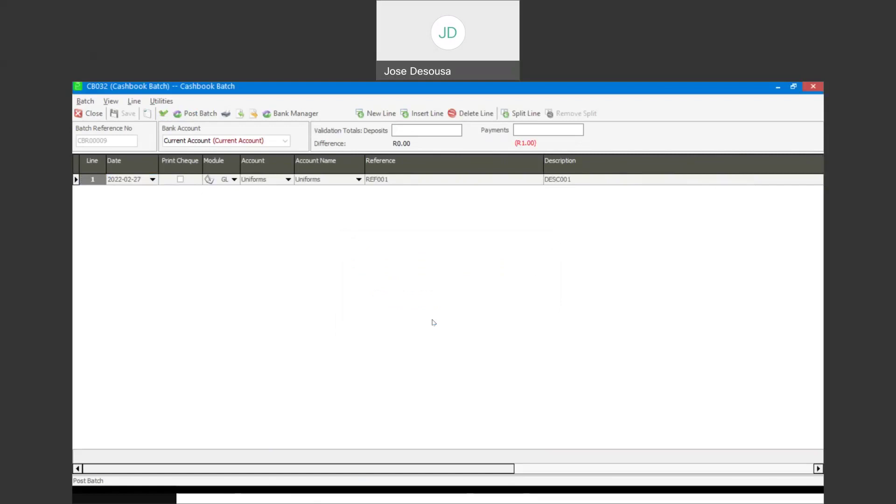
pyautogui.click(531, 373)
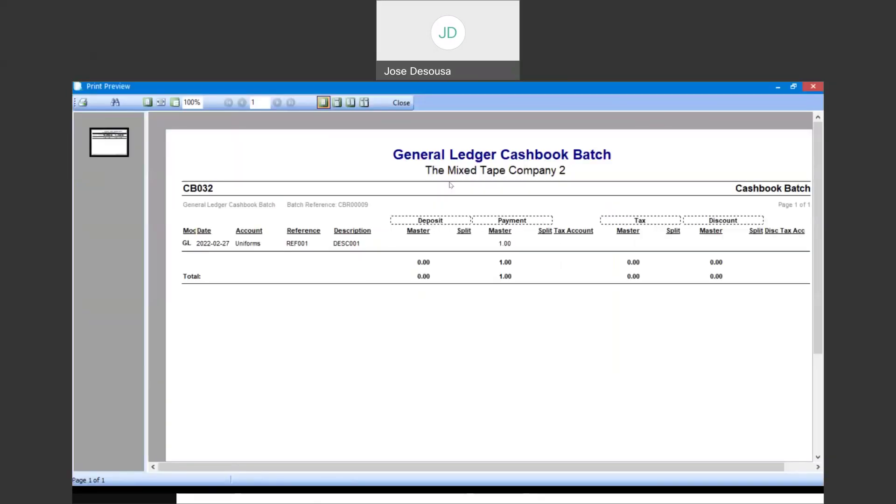
pyautogui.click(398, 102)
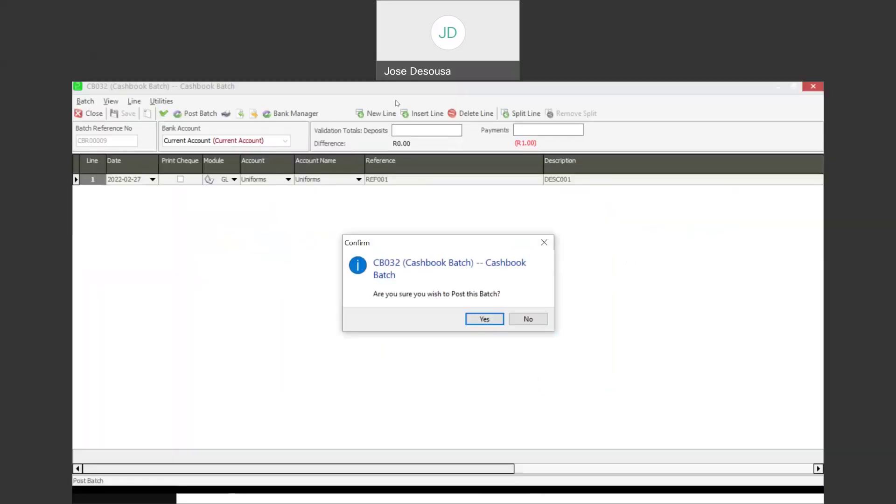
pyautogui.click(487, 318)
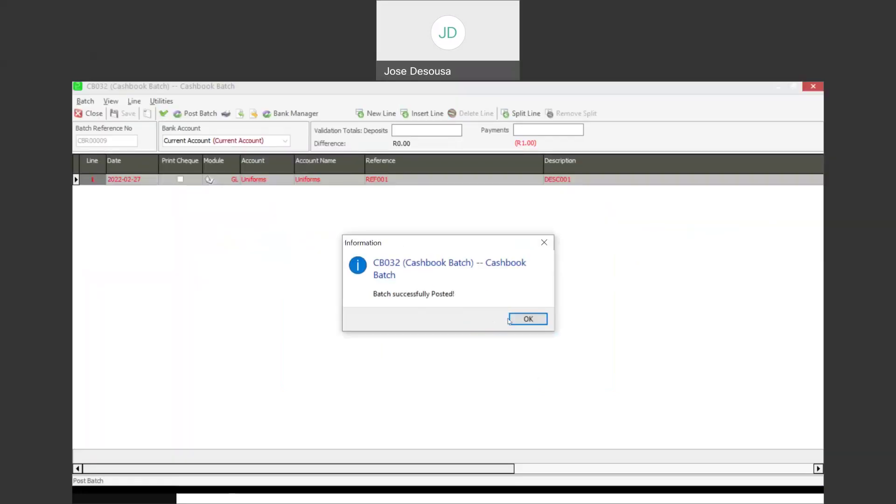
pyautogui.click(515, 321)
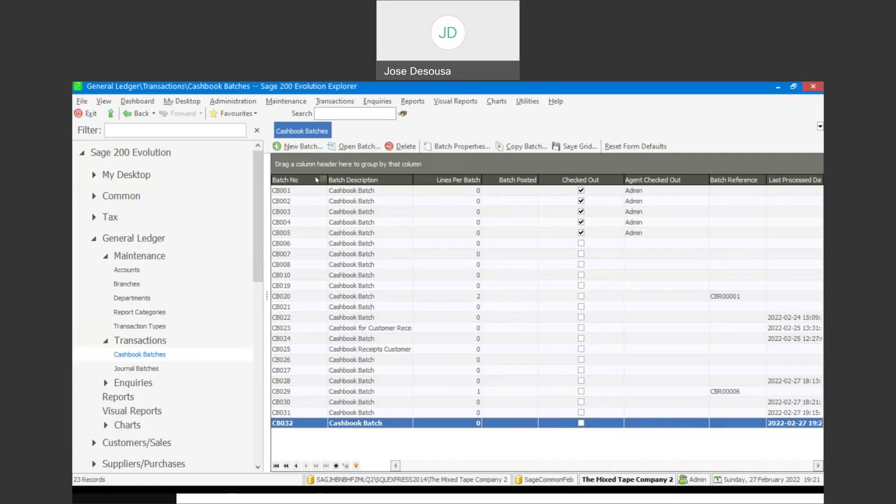
# Create a new cashbook batch whose new lines copy and increment the previous line's reference and description
pyautogui.click(302, 147)
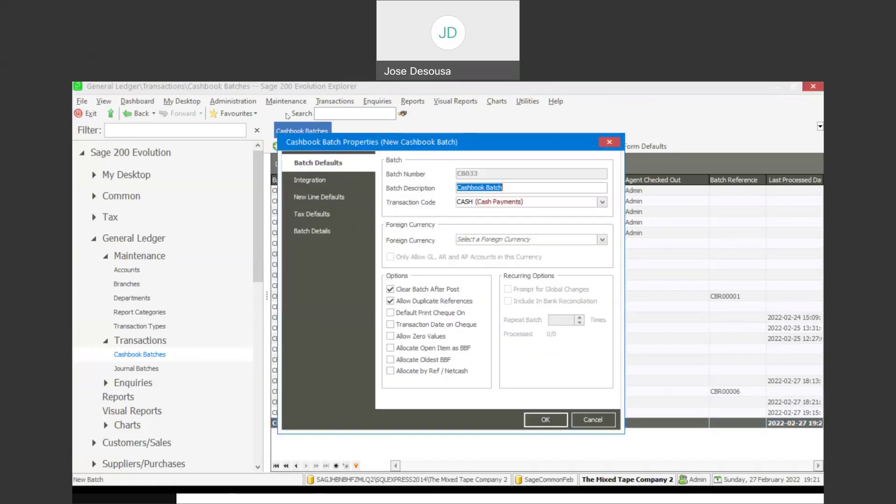
pyautogui.click(304, 181)
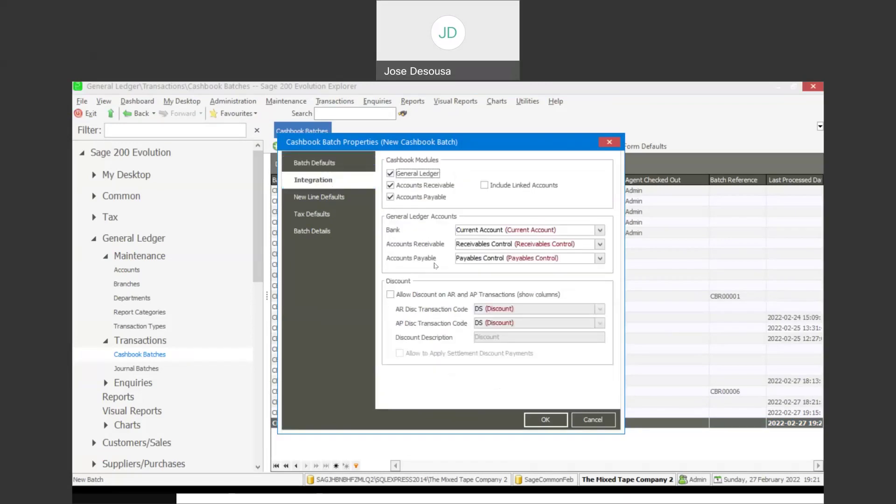
pyautogui.click(342, 204)
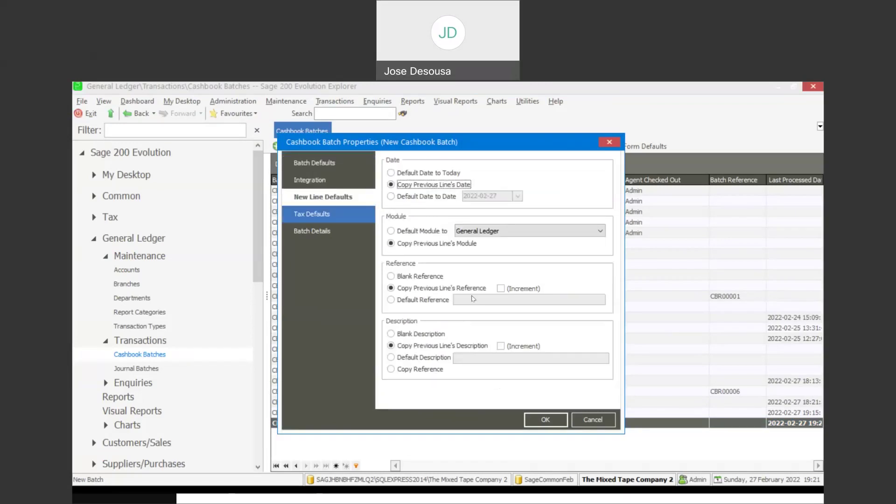
pyautogui.click(500, 289)
pyautogui.click(500, 346)
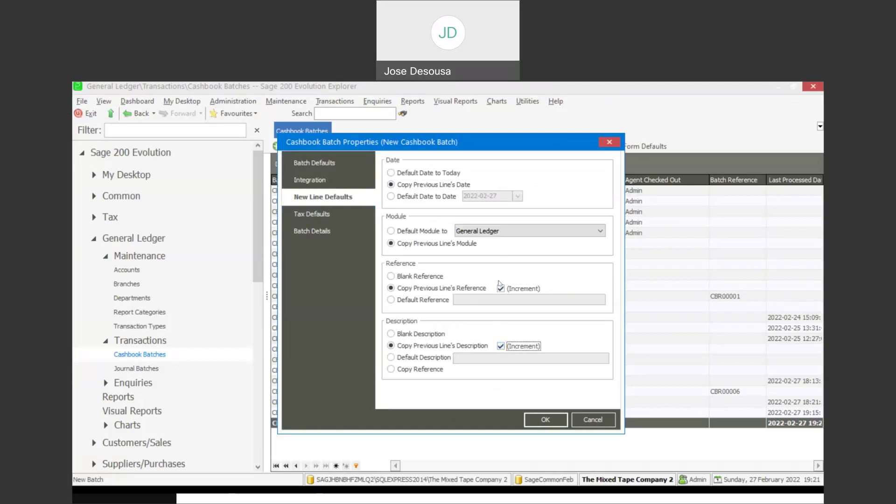
pyautogui.click(530, 425)
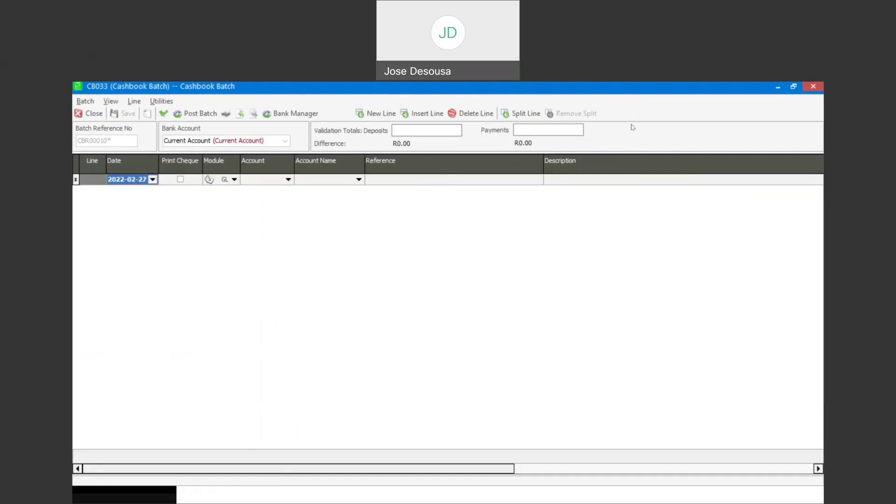
# Choose Accounting Fees as the first line's account and turn that line into a split line
pyautogui.click(288, 179)
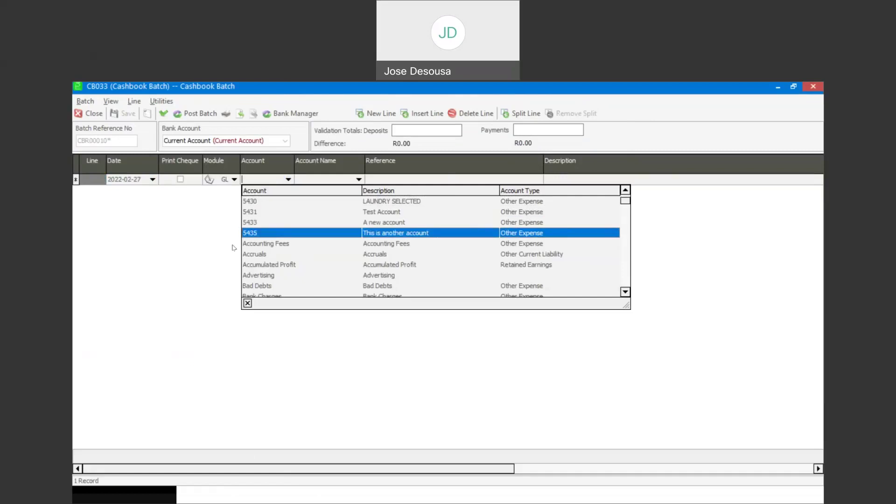
pyautogui.click(259, 244)
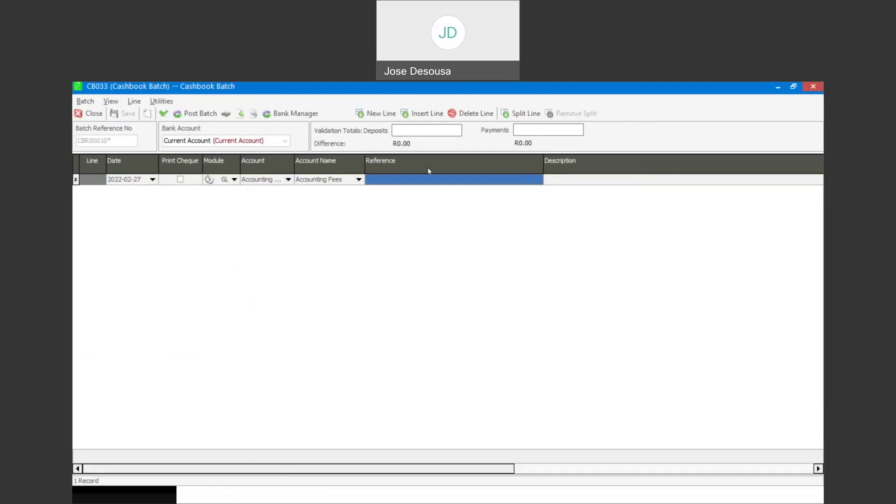
pyautogui.click(523, 114)
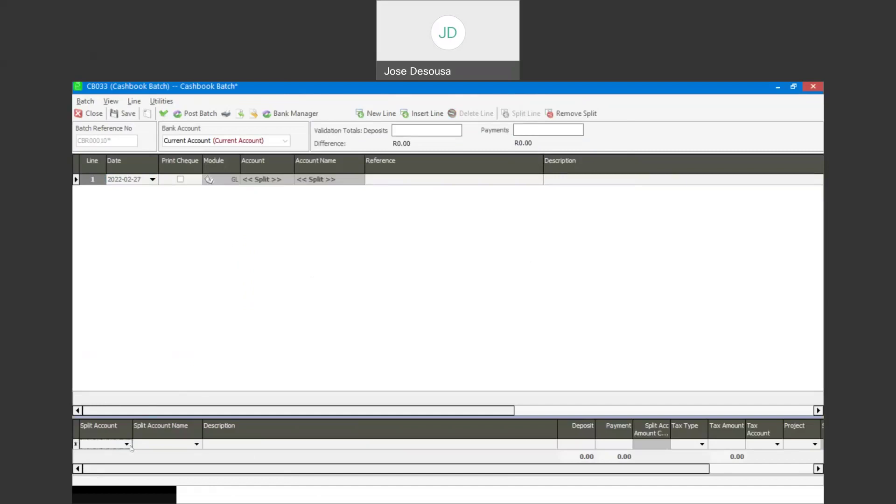
# Enter the first split entry for the Uniforms account with description DESC001 and a payment of 500
pyautogui.click(109, 445)
pyautogui.write('Un')
pyautogui.press('Tab')
pyautogui.press('Tab')
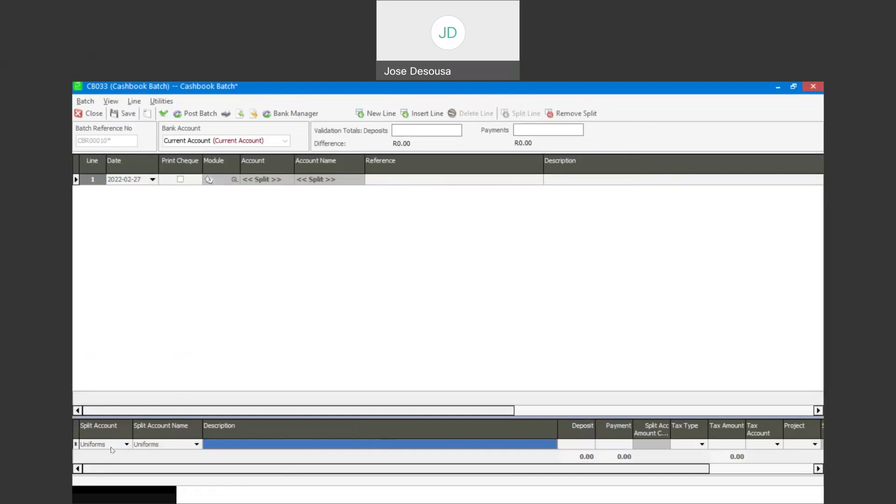
pyautogui.write('DESC001')
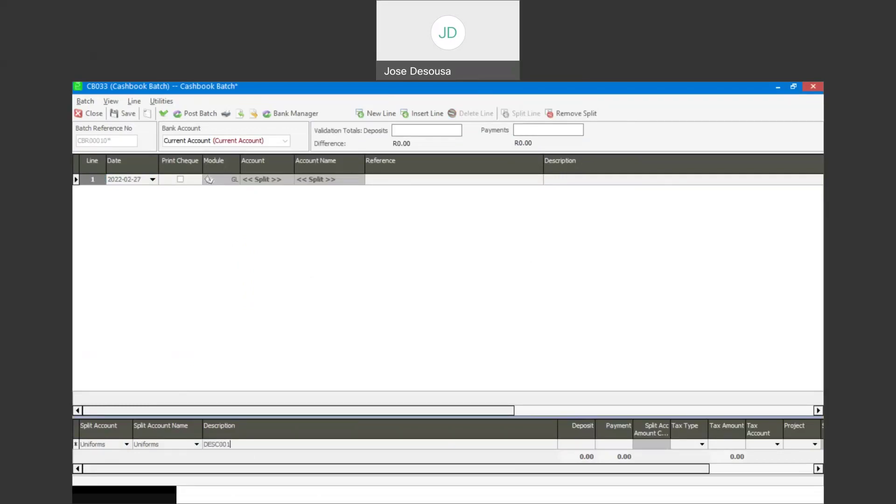
pyautogui.press('Tab')
pyautogui.press('Tab')
pyautogui.write('500')
pyautogui.press('Tab')
pyautogui.press('Tab')
pyautogui.press('Tab')
pyautogui.press('Tab')
pyautogui.press('Tab')
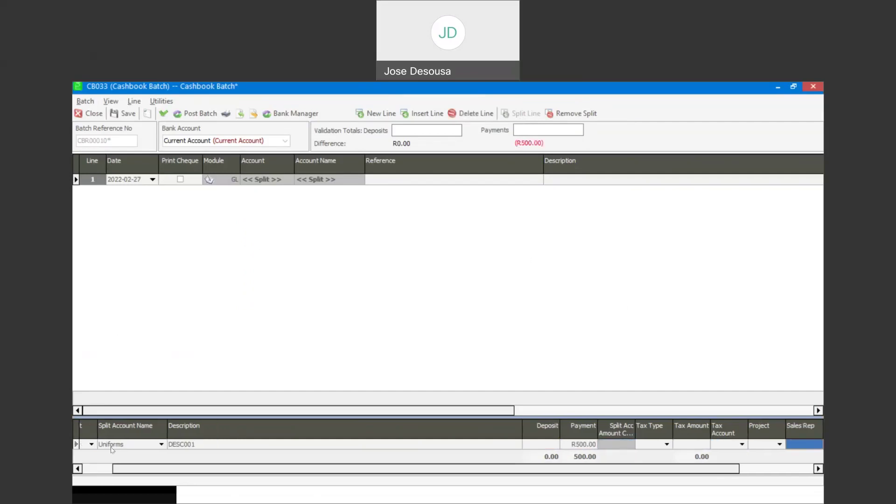
pyautogui.press('Tab')
pyautogui.press('Tab')
pyautogui.press('Tab')
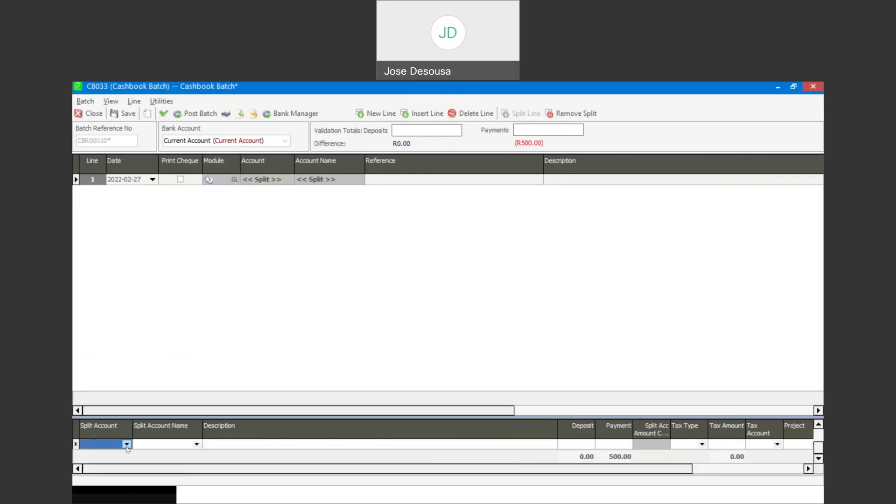
# Add a second split entry for Equipment Rental with description DESC002 and a payment of 300
pyautogui.write('Equipment Rental')
pyautogui.press('Tab')
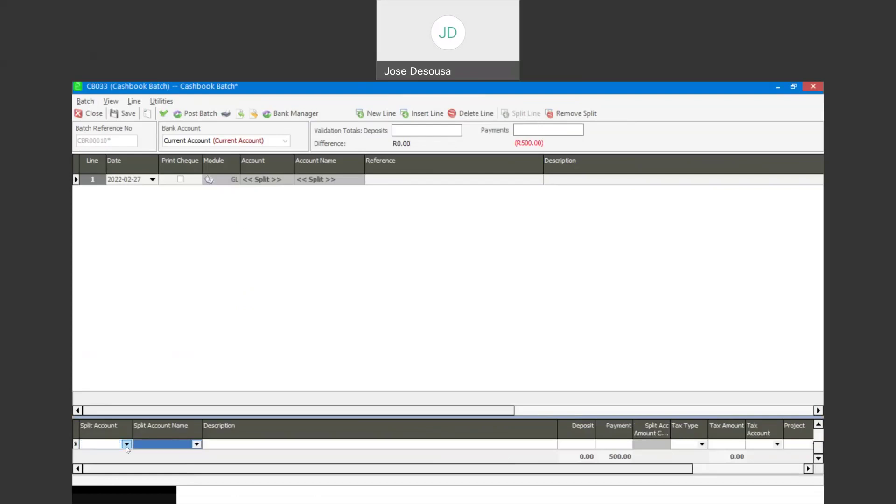
pyautogui.press('Tab')
pyautogui.write('DESC')
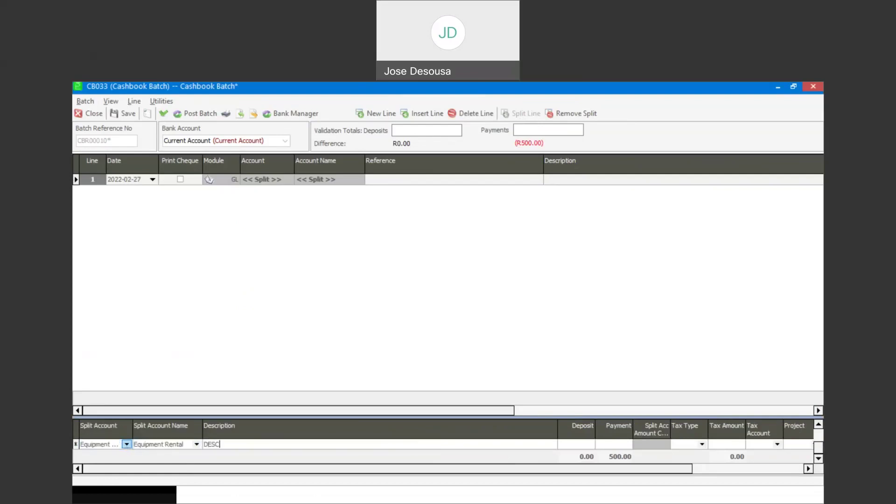
pyautogui.write('002')
pyautogui.press('Tab')
pyautogui.press('Tab')
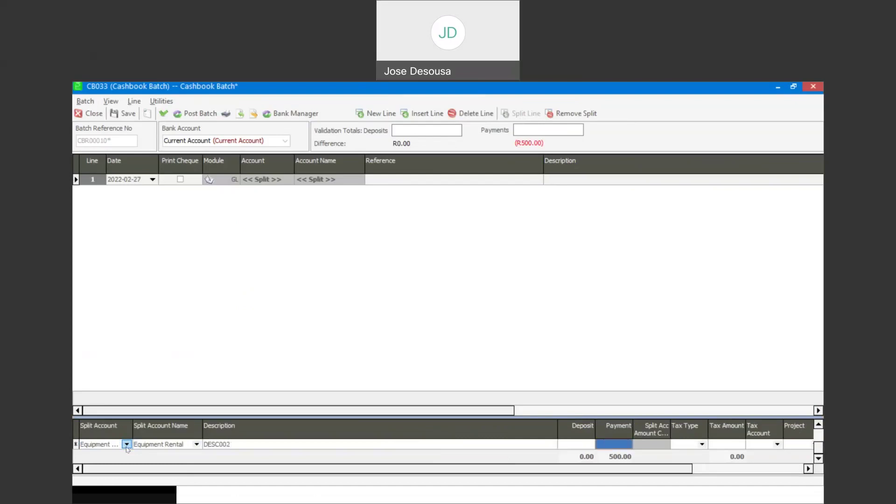
pyautogui.write('300')
pyautogui.press('Tab')
pyautogui.press('Tab')
pyautogui.press('Tab')
pyautogui.press('Tab')
pyautogui.press('Tab')
pyautogui.press('Tab')
pyautogui.press('Tab')
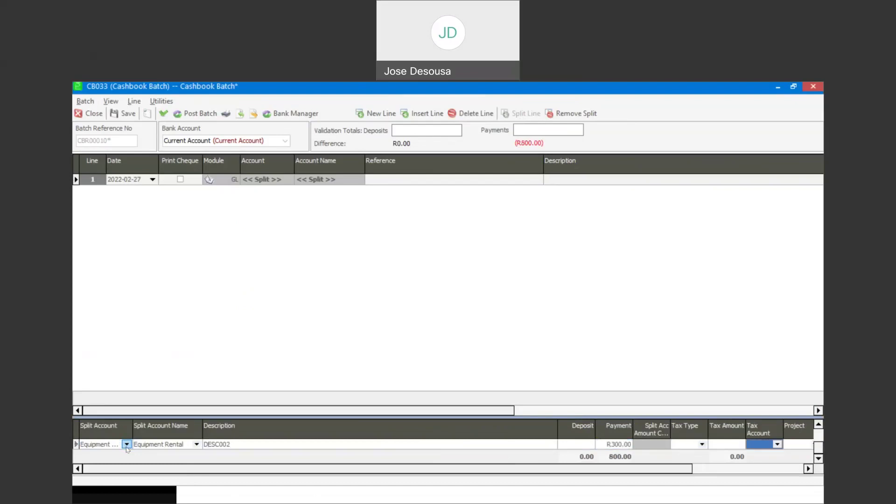
pyautogui.press('Tab')
pyautogui.press('Tab')
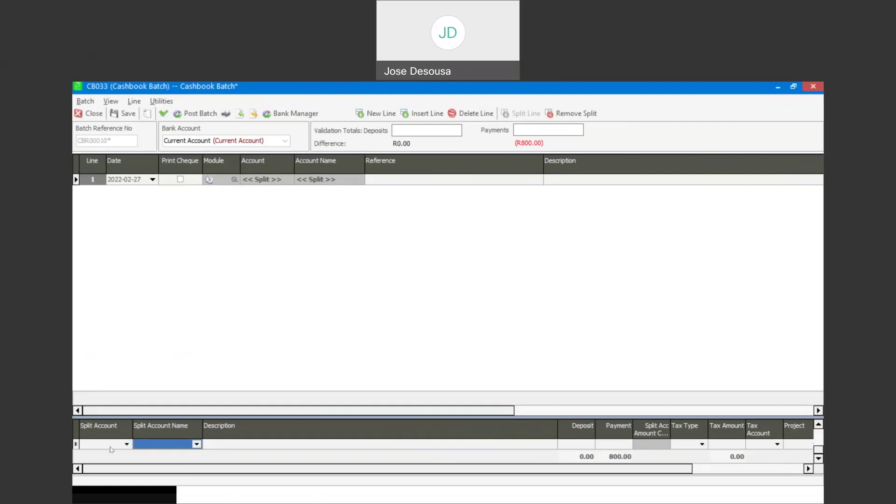
# Add a third split entry for the Leasing account with description DESC003 and a payment of 200
pyautogui.click(108, 444)
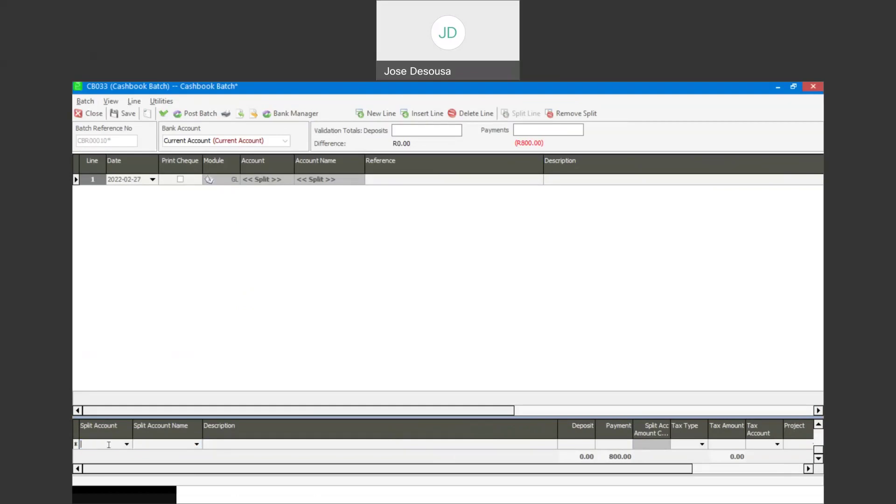
pyautogui.write('Leasing')
pyautogui.press('Tab')
pyautogui.press('Tab')
pyautogui.write('DESC003')
pyautogui.press('Tab')
pyautogui.press('Tab')
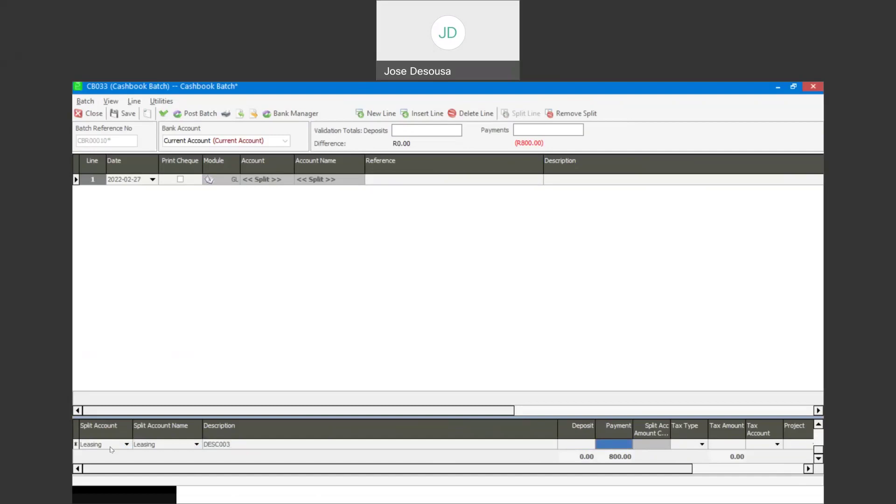
pyautogui.write('200')
pyautogui.press('Tab')
pyautogui.press('Tab')
pyautogui.press('Tab')
pyautogui.press('Tab')
pyautogui.press('Tab')
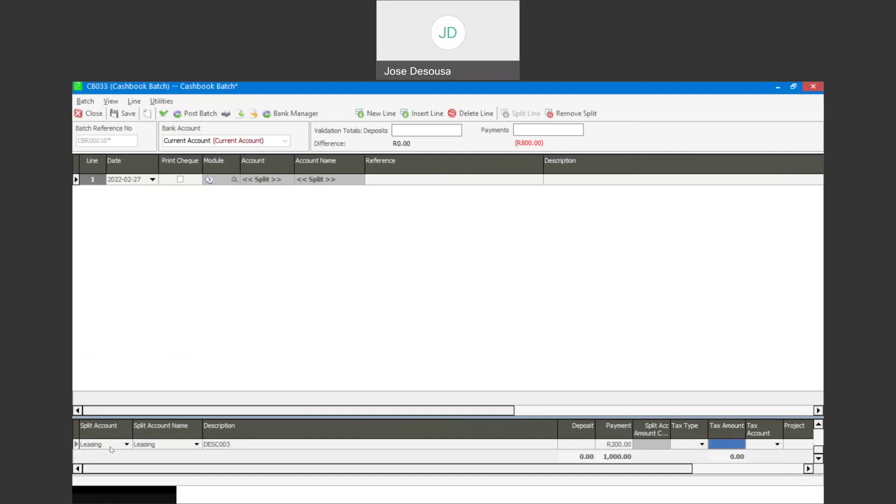
# Complete the third split entry without tax details and validate the cashbook batch
pyautogui.press('Tab')
pyautogui.press('Tab')
pyautogui.press('Tab')
pyautogui.press('Tab')
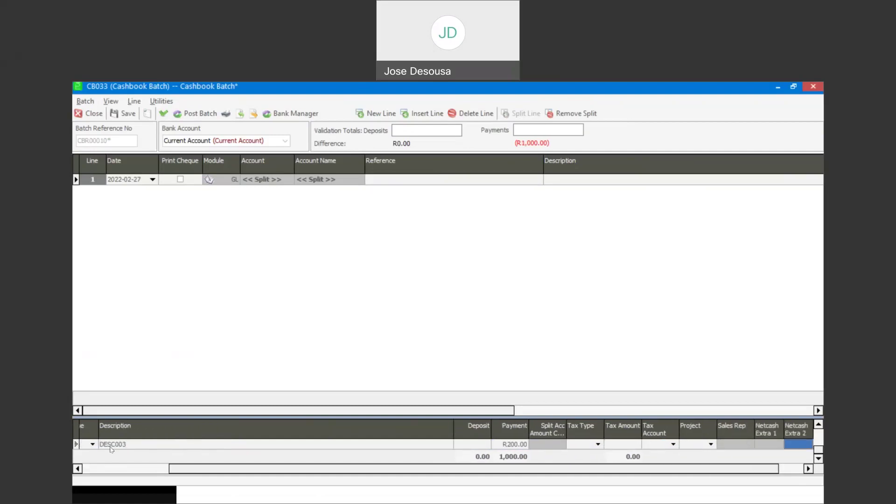
pyautogui.press('Tab')
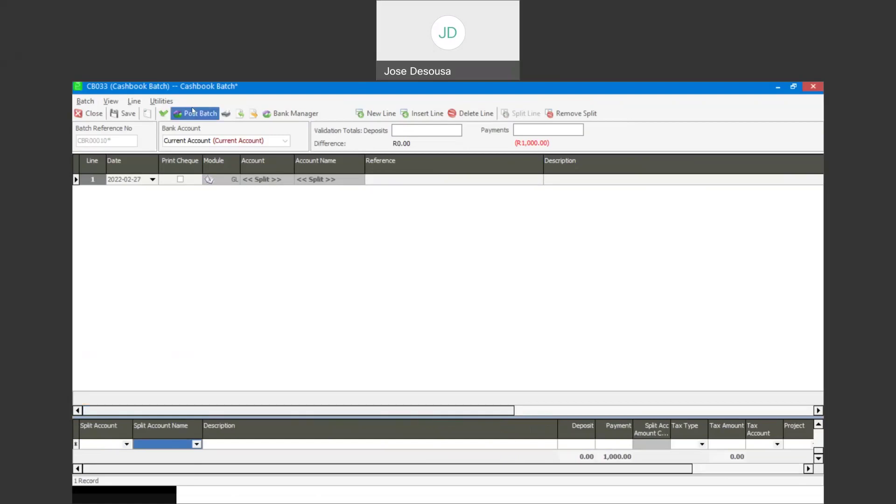
pyautogui.click(164, 114)
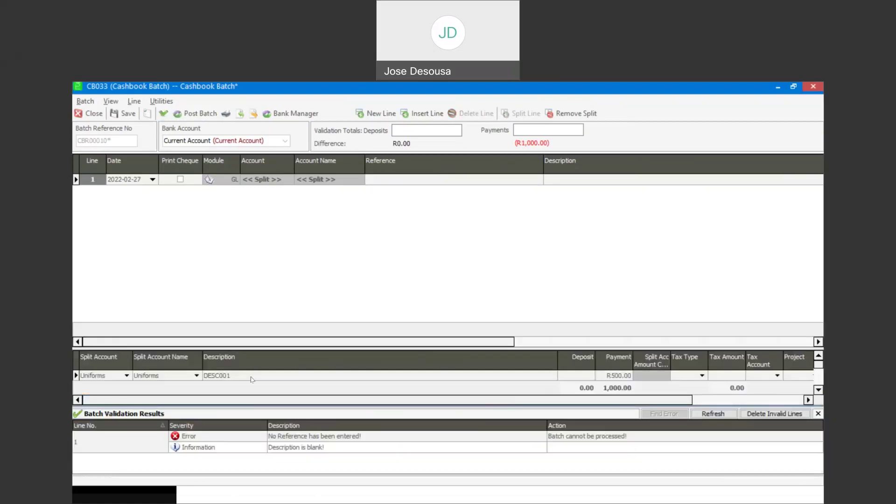
# Enter Ref001 as the reference of the main split line
pyautogui.click(400, 183)
pyautogui.write('R')
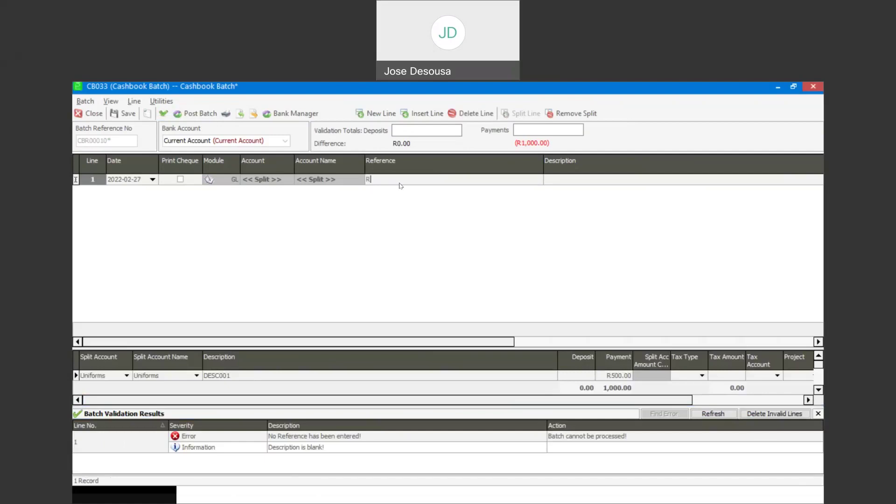
pyautogui.write('ef001')
pyautogui.press('Tab')
pyautogui.press('Tab')
pyautogui.press('Tab')
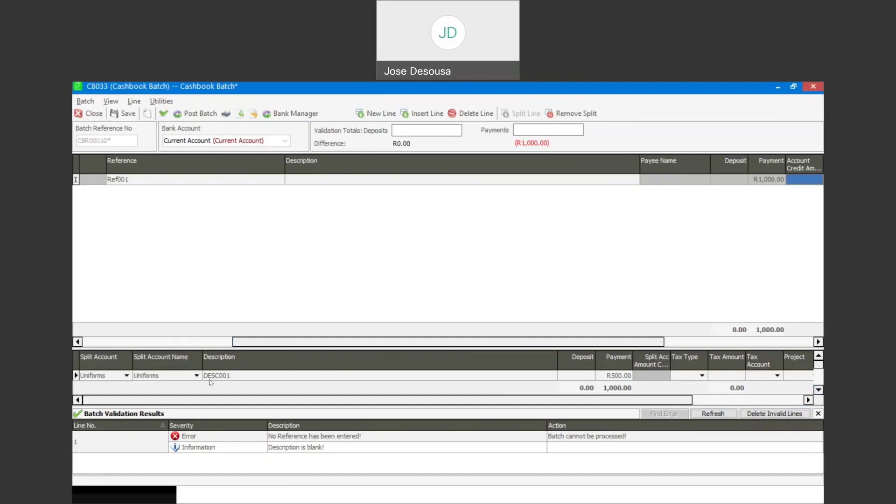
# Enter Desc001 as the main split line's description and validate the batch again
pyautogui.click(818, 390)
pyautogui.click(819, 356)
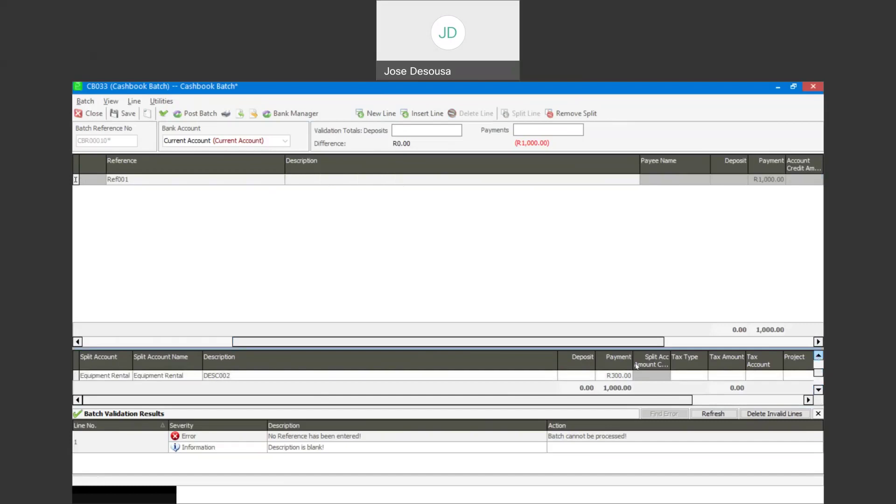
pyautogui.click(818, 389)
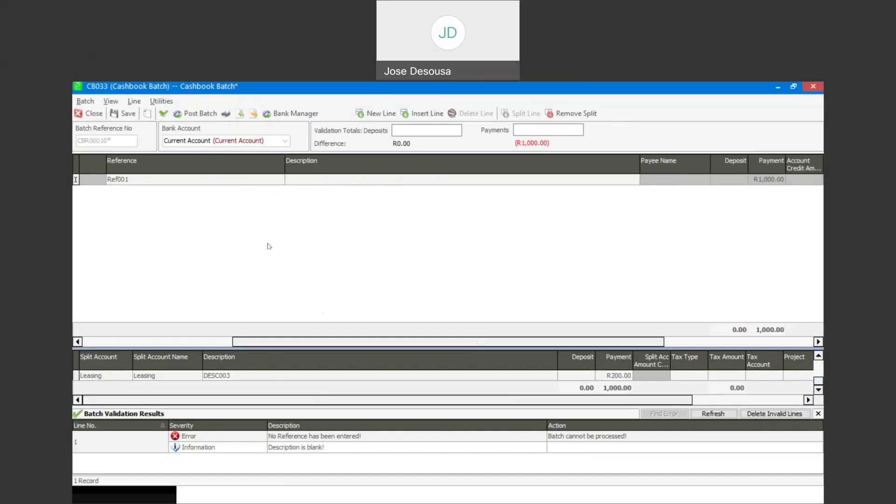
pyautogui.click(307, 178)
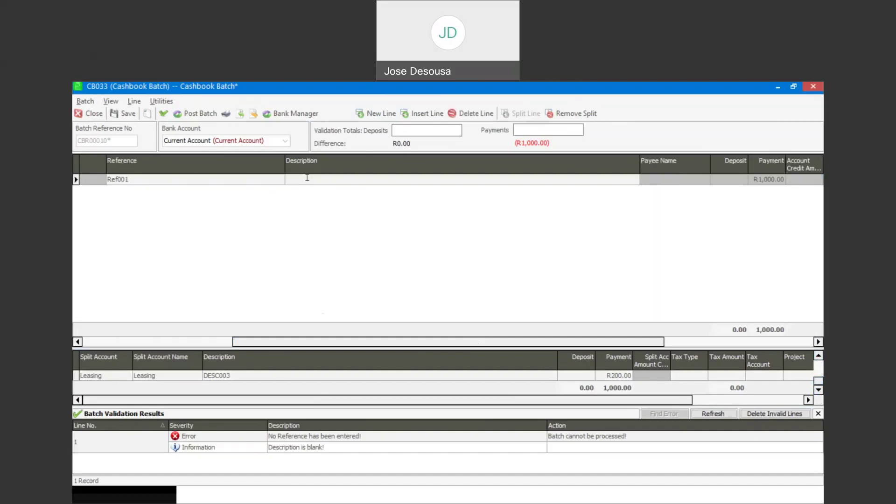
pyautogui.write('Desc001')
pyautogui.click(163, 113)
# Post the split-payment batch, saving its changes and previewing the batch printout before confirming the posting
pyautogui.moveTo(637, 342); pyautogui.dragTo(771, 342)
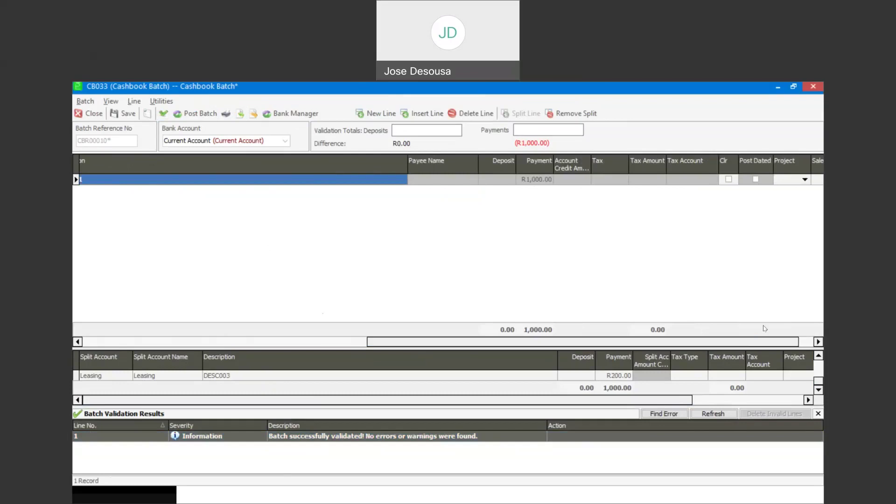
pyautogui.click(818, 356)
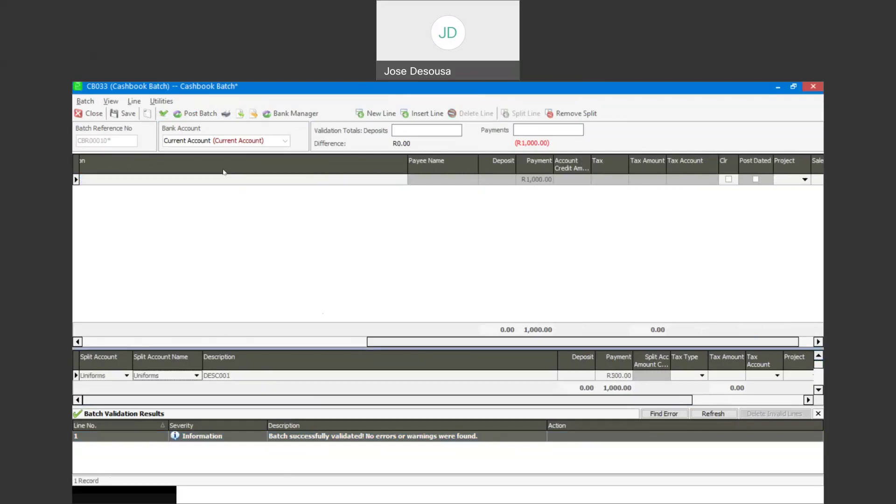
pyautogui.click(201, 117)
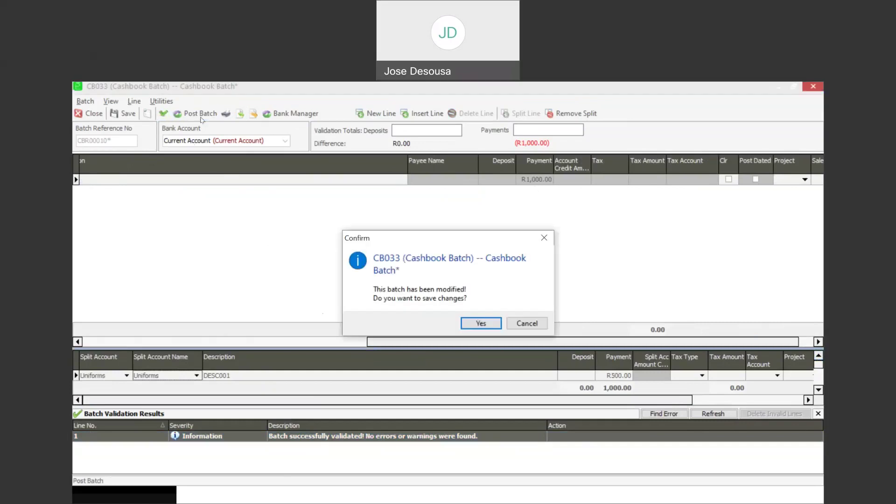
pyautogui.click(478, 322)
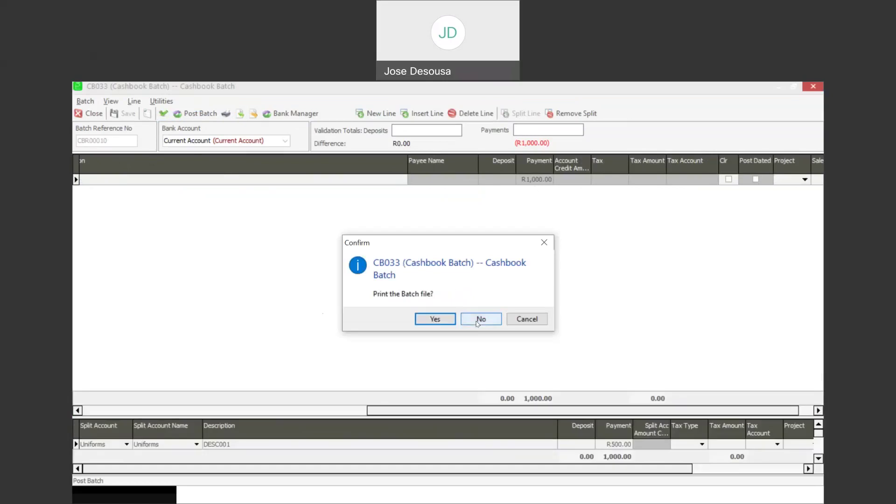
pyautogui.click(451, 320)
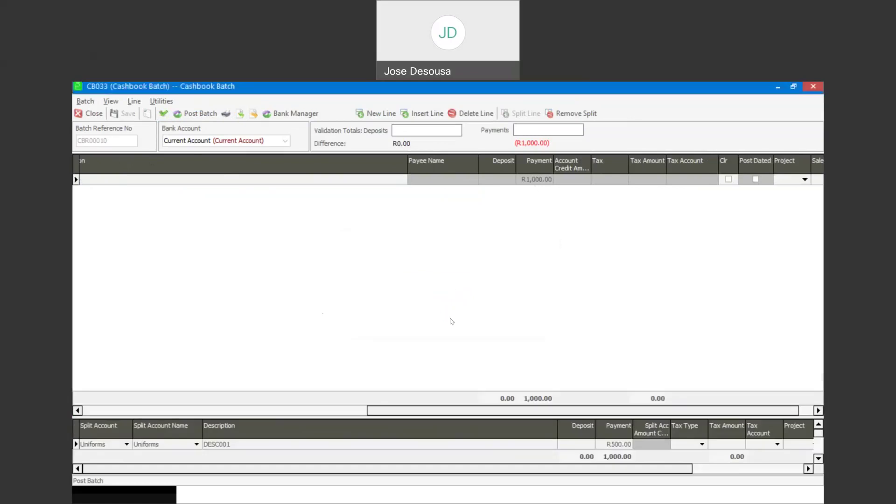
pyautogui.click(521, 373)
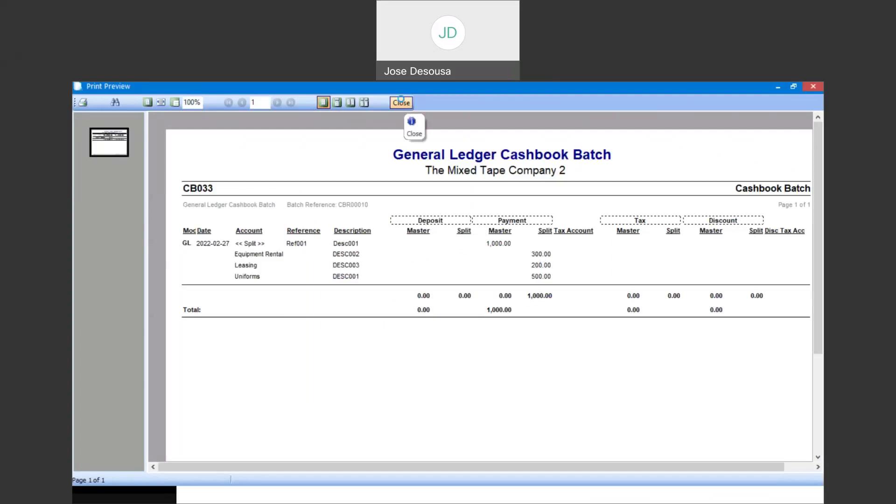
pyautogui.click(401, 103)
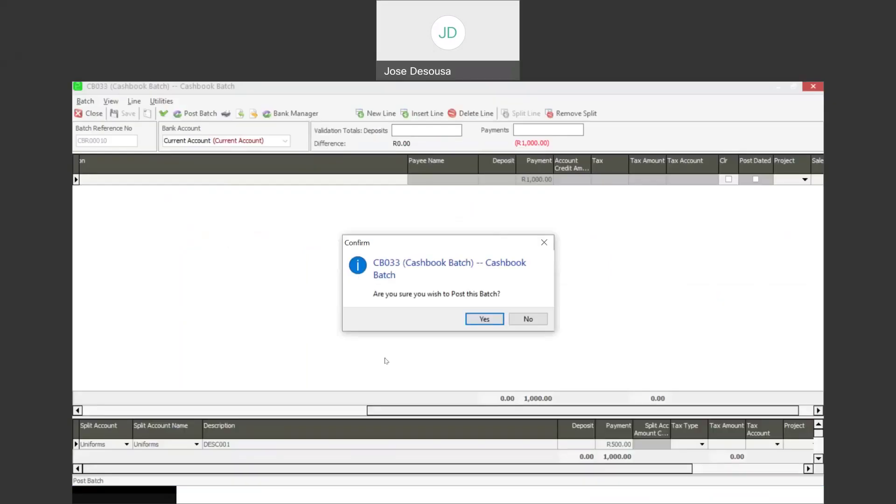
pyautogui.click(485, 319)
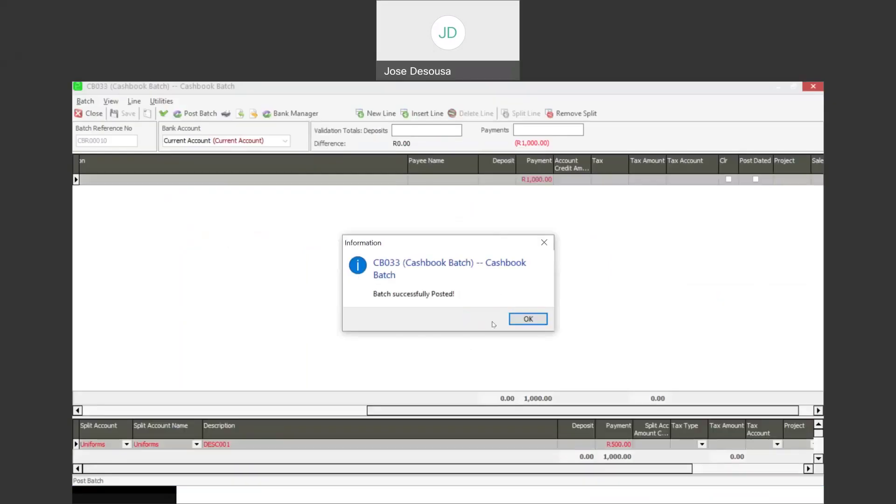
pyautogui.click(527, 319)
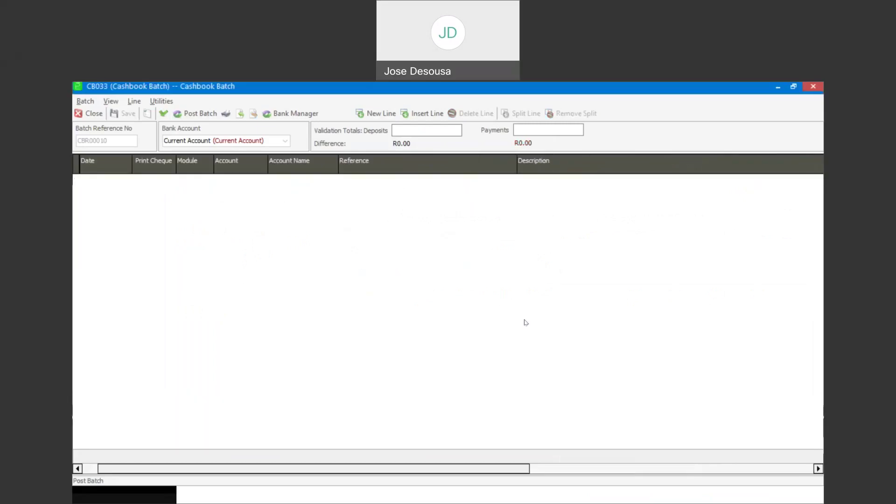